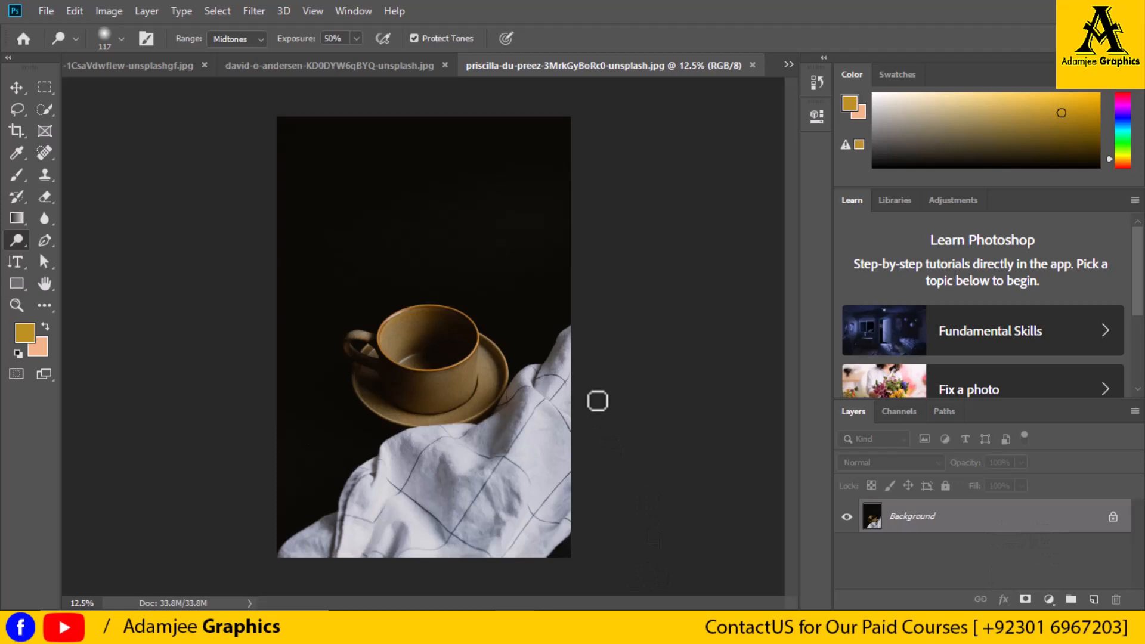
In the latte photo, unlock the background layer and select the whole coffee surface with Quick Selection.
key("ctrl+plus")
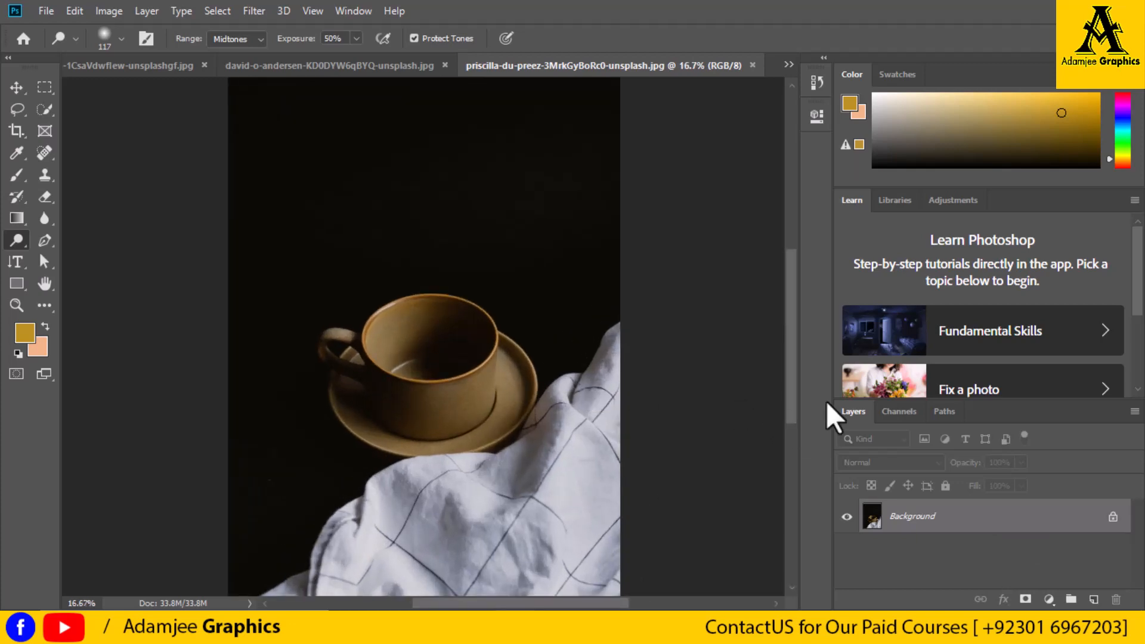
left_click(394, 67)
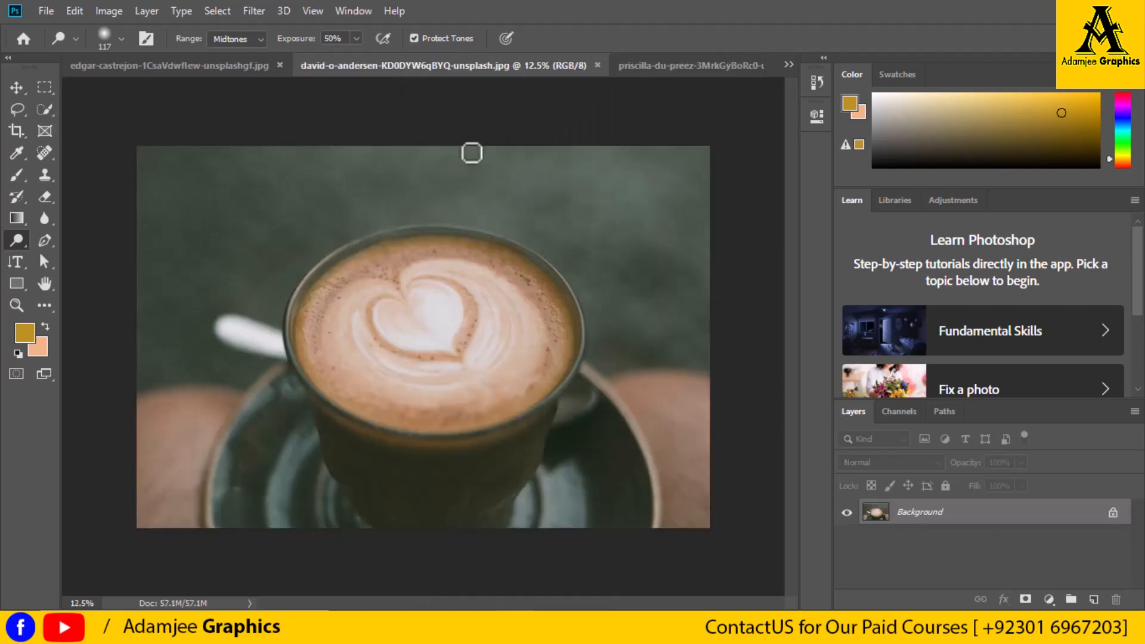
left_click(1113, 513)
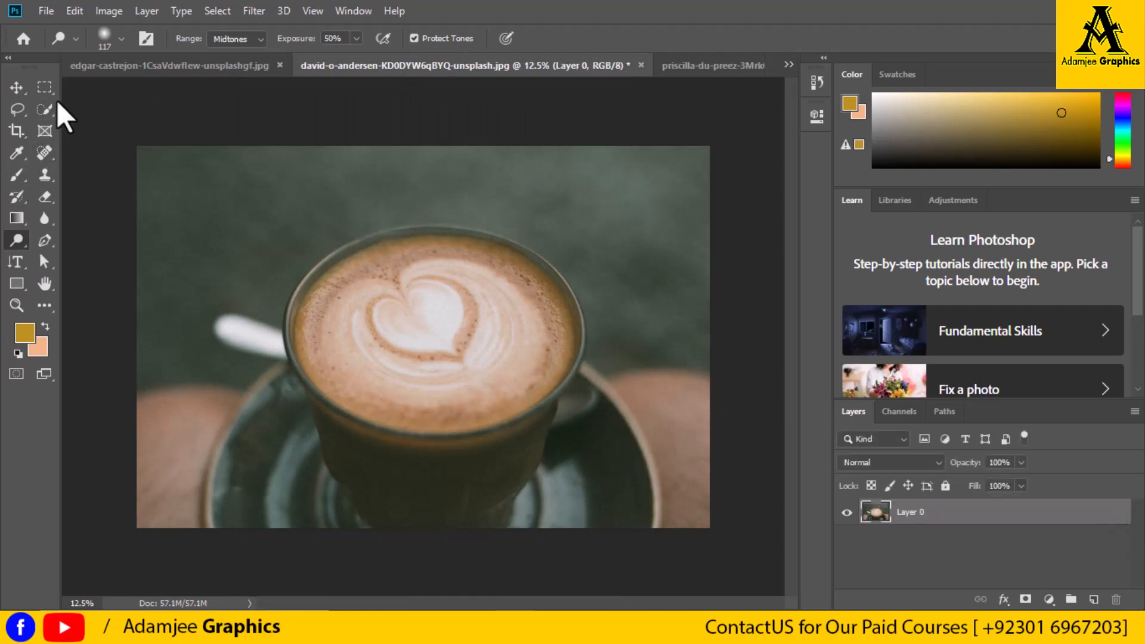
left_click(45, 110)
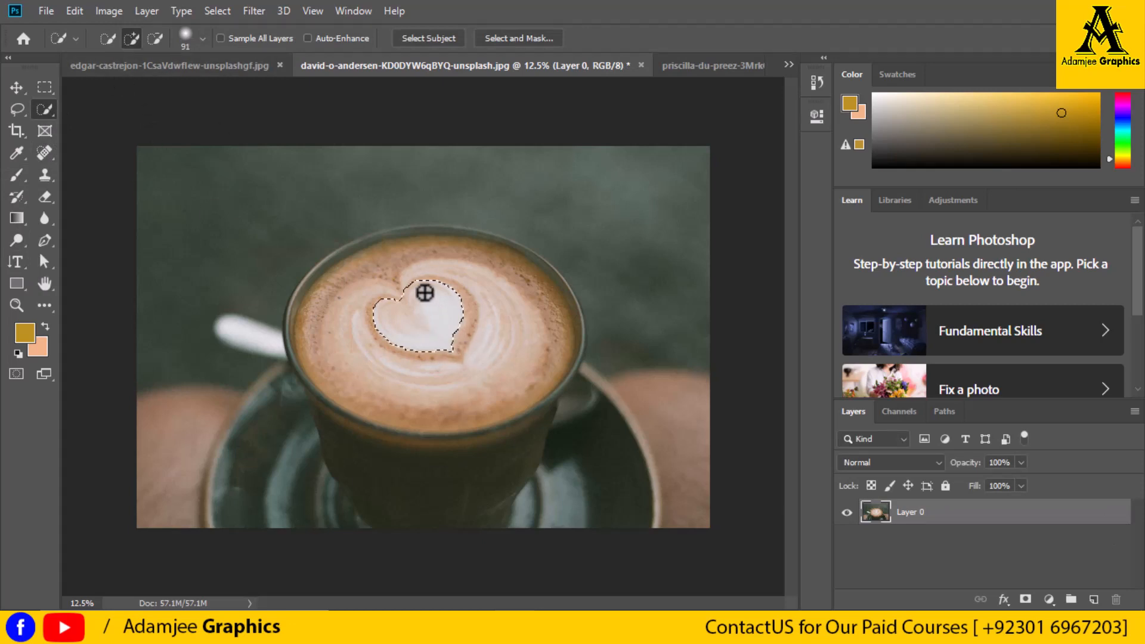
left_click_drag(425, 293, 424, 316)
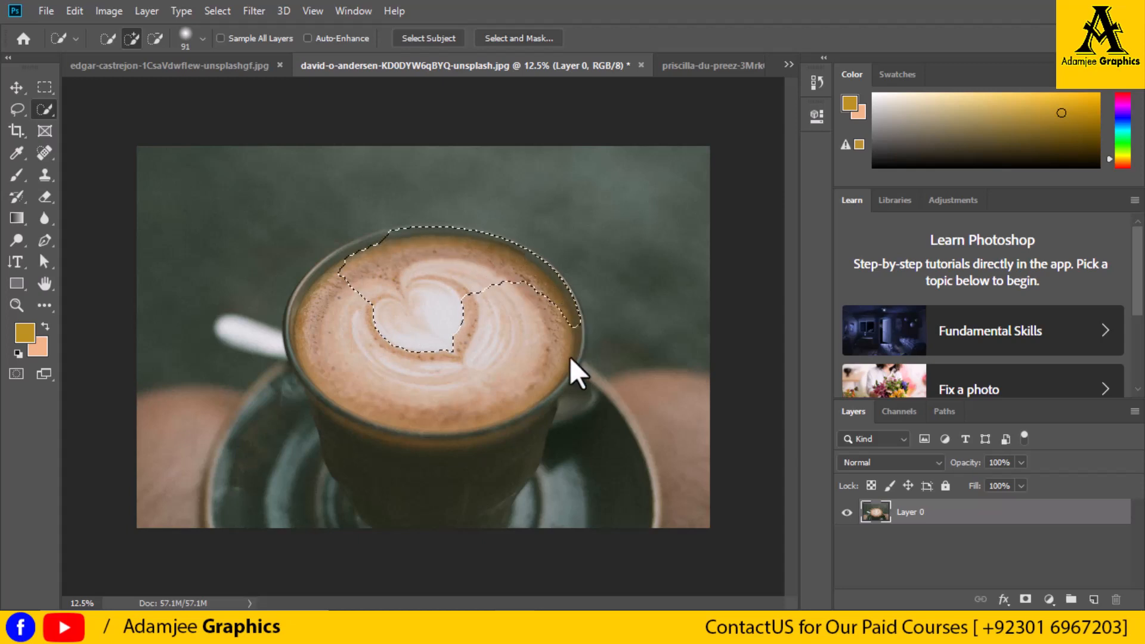
mouse_move(570, 356)
left_mouse_down()
mouse_move(560, 381)
mouse_move(521, 387)
left_mouse_up()
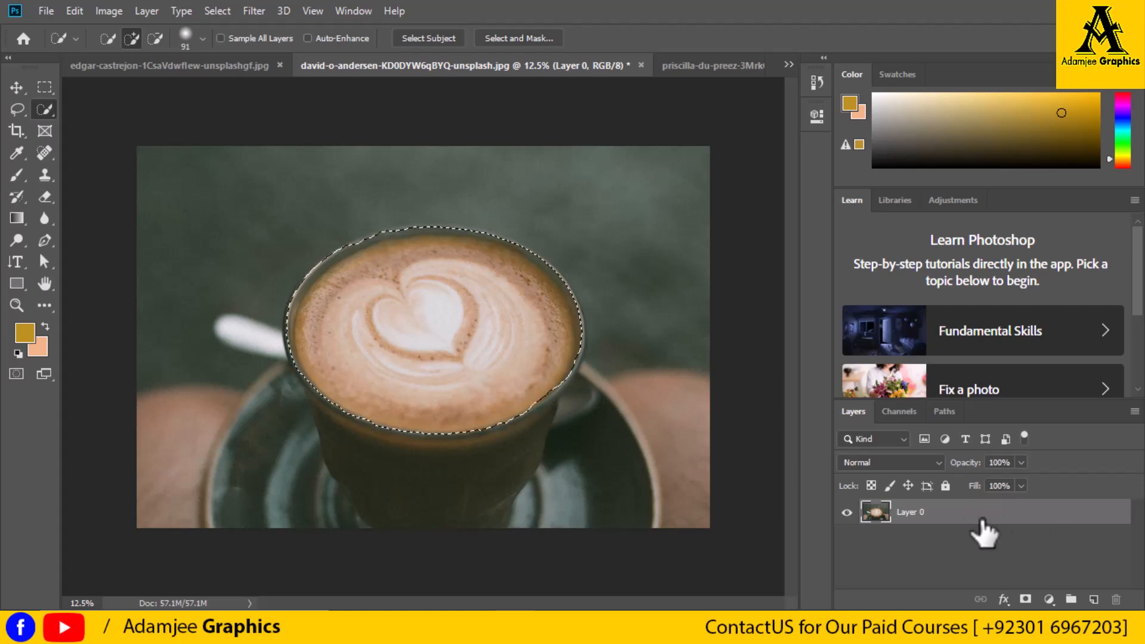
Move the selected coffee surface into the brown cup photo and add a layer mask matching its shape.
left_click(15, 86)
left_click_drag(449, 320, 525, 418)
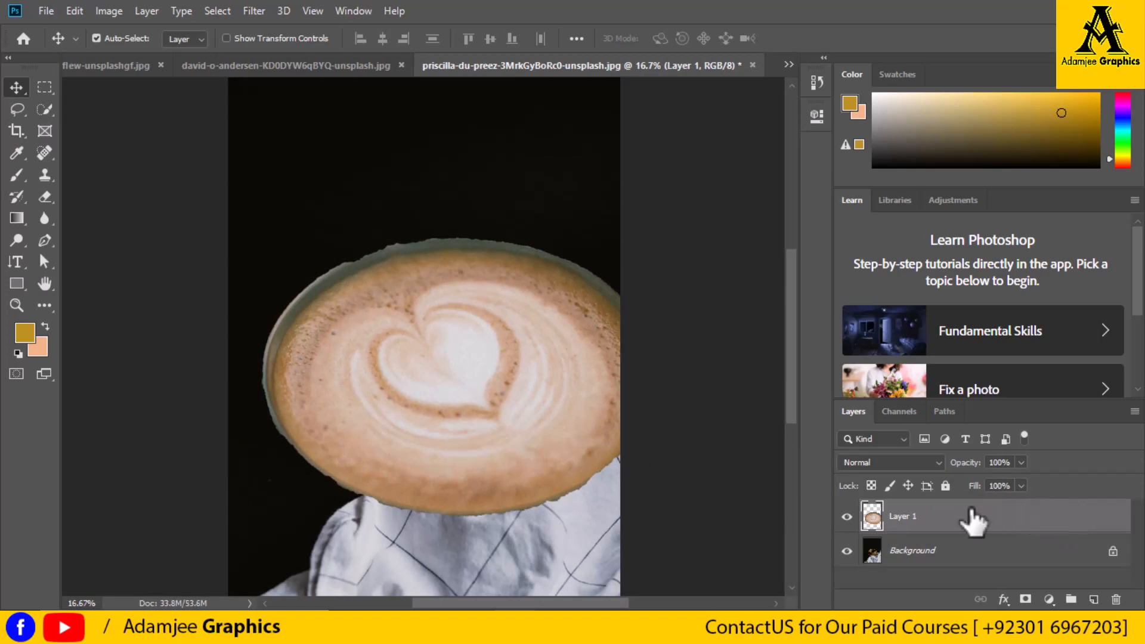
left_click(1025, 598)
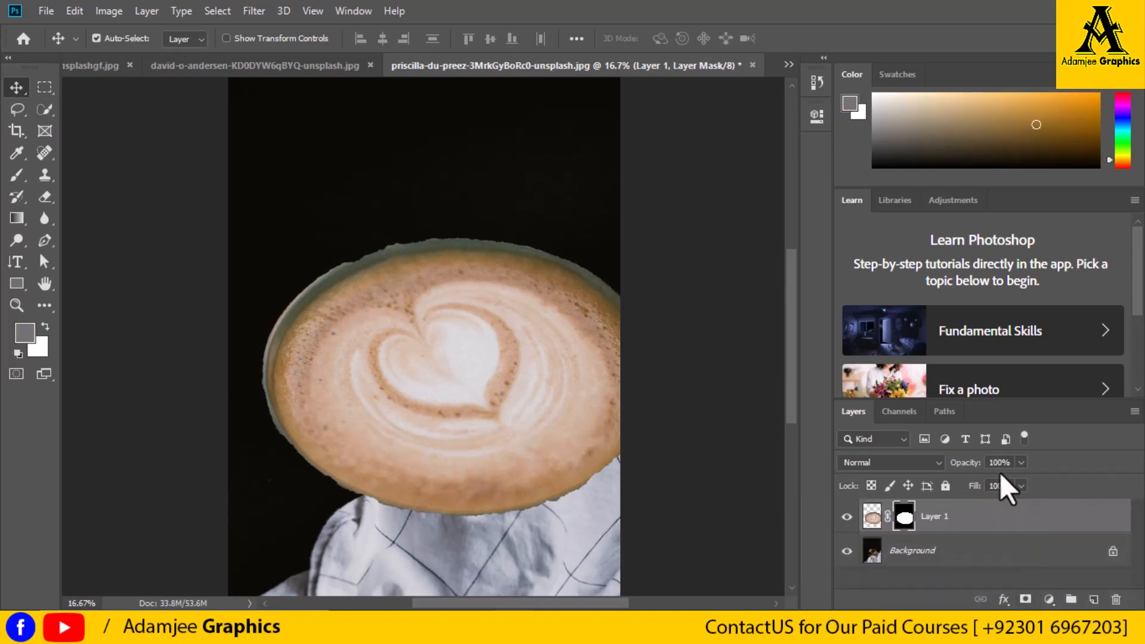
Reduce the coffee layer's opacity to 52% and shift it over the brown cup.
left_click(1022, 463)
left_click(980, 480)
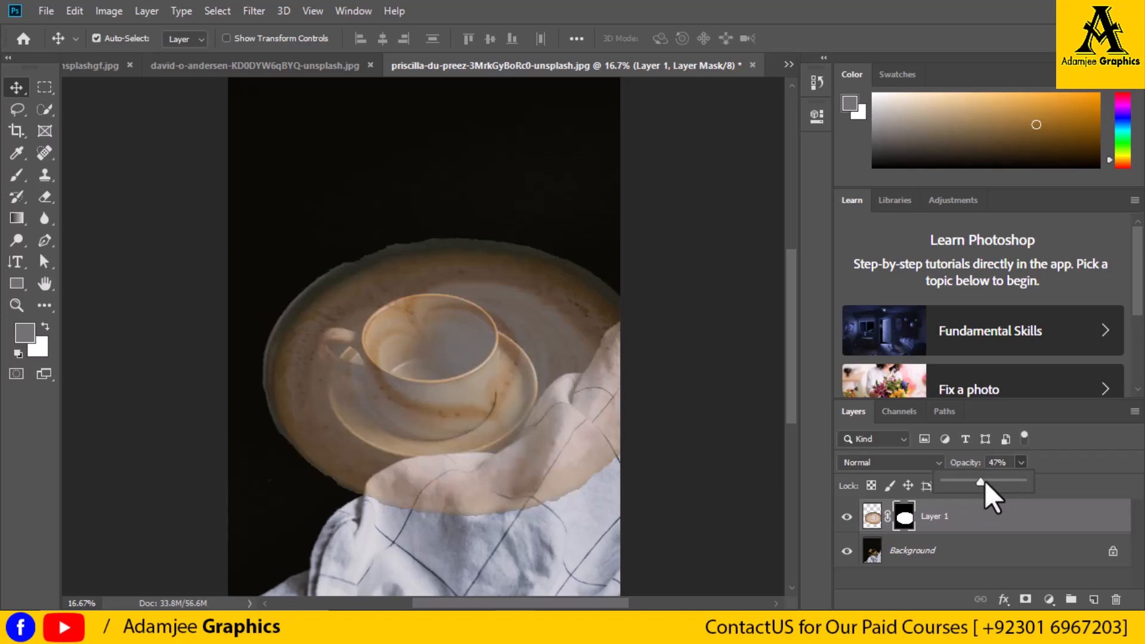
left_click_drag(985, 481, 989, 480)
left_click_drag(500, 409, 468, 395)
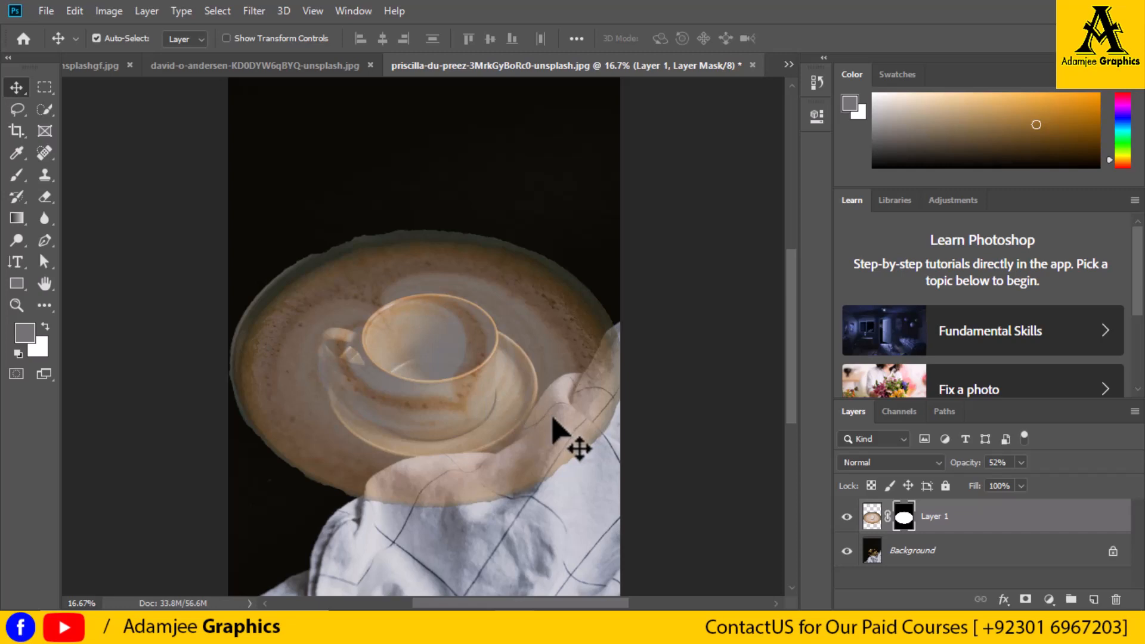
Free Transform the coffee layer to about 47% and place its heart pattern inside the cup's opening.
key("ctrl+t")
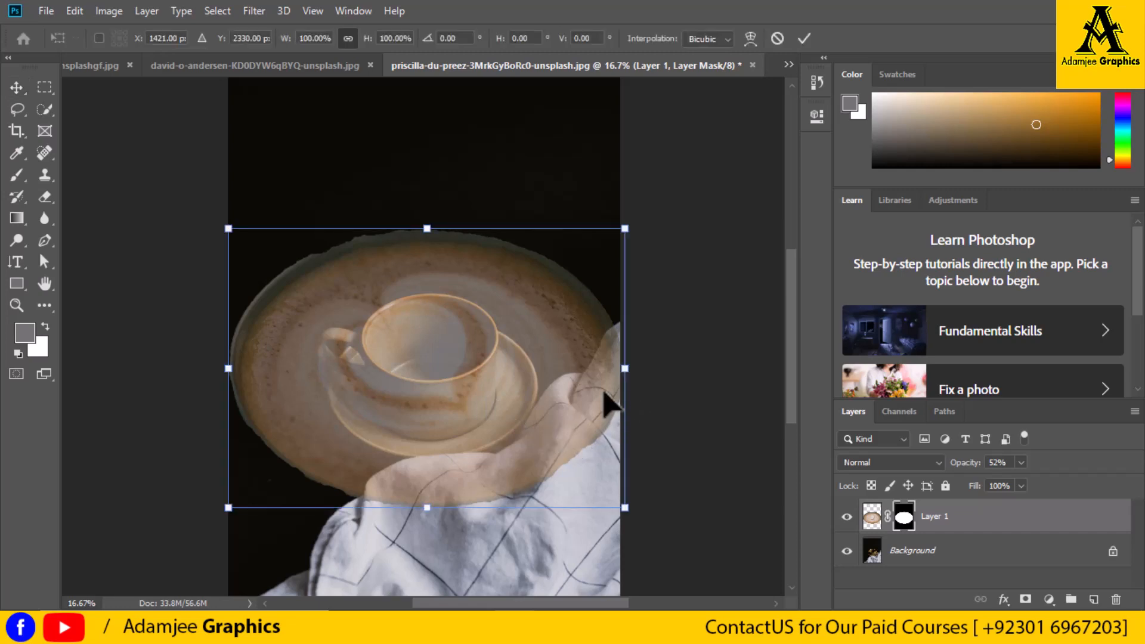
left_click_drag(609, 370, 476, 369)
left_click_drag(228, 370, 289, 368)
left_click_drag(444, 358, 534, 315)
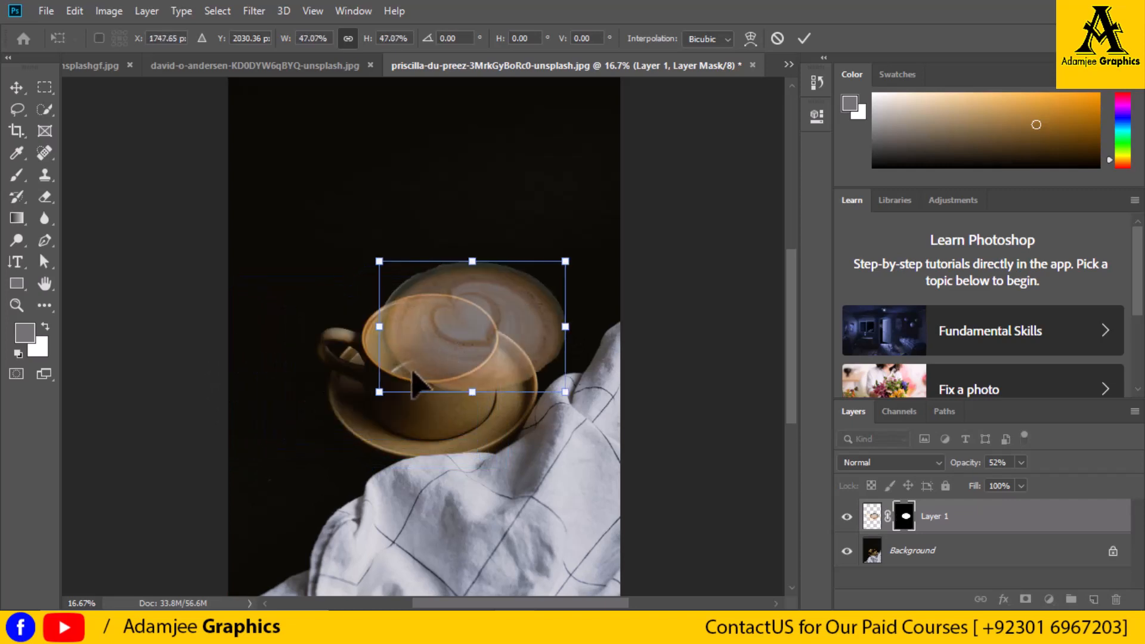
left_click_drag(437, 344, 406, 358)
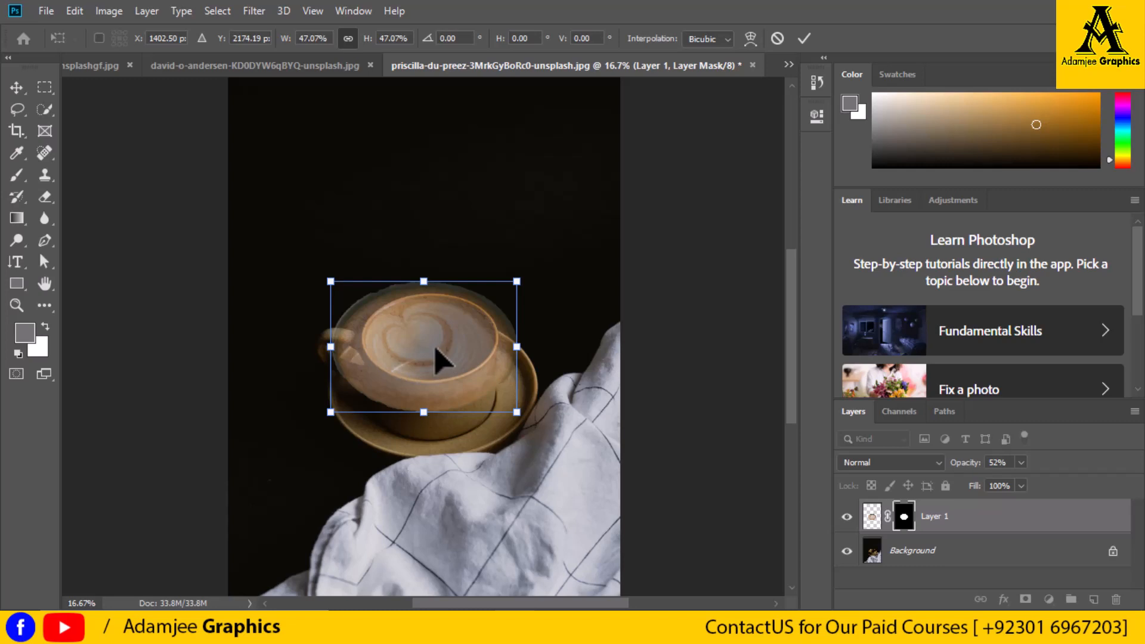
mouse_move(434, 344)
left_mouse_down()
mouse_move(450, 342)
mouse_move(439, 349)
mouse_move(450, 358)
left_mouse_up()
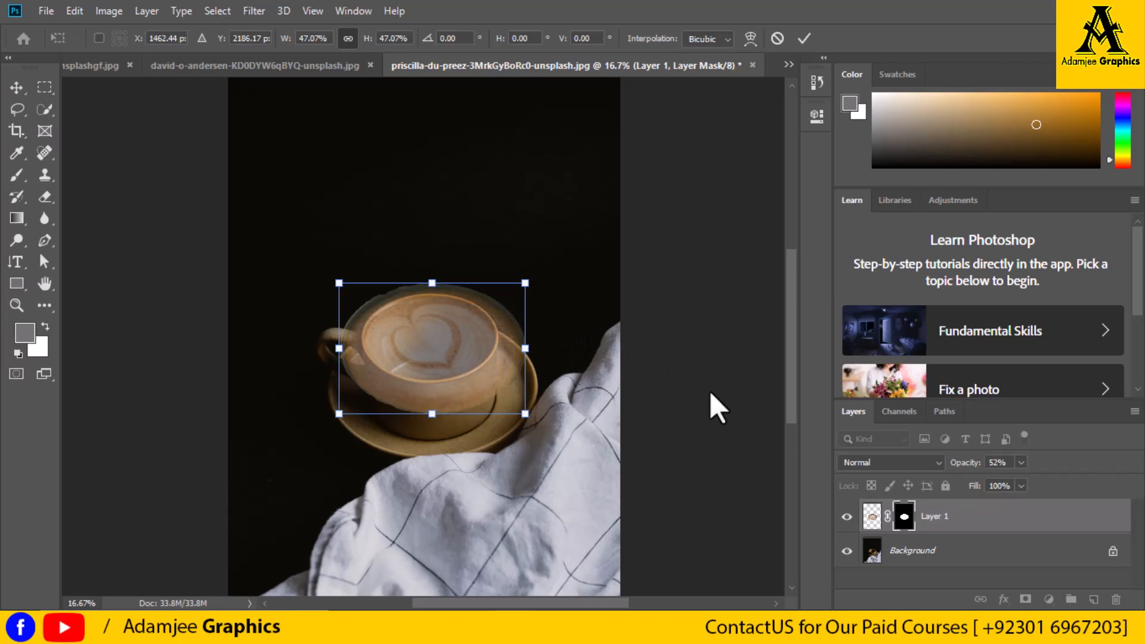
key("Return")
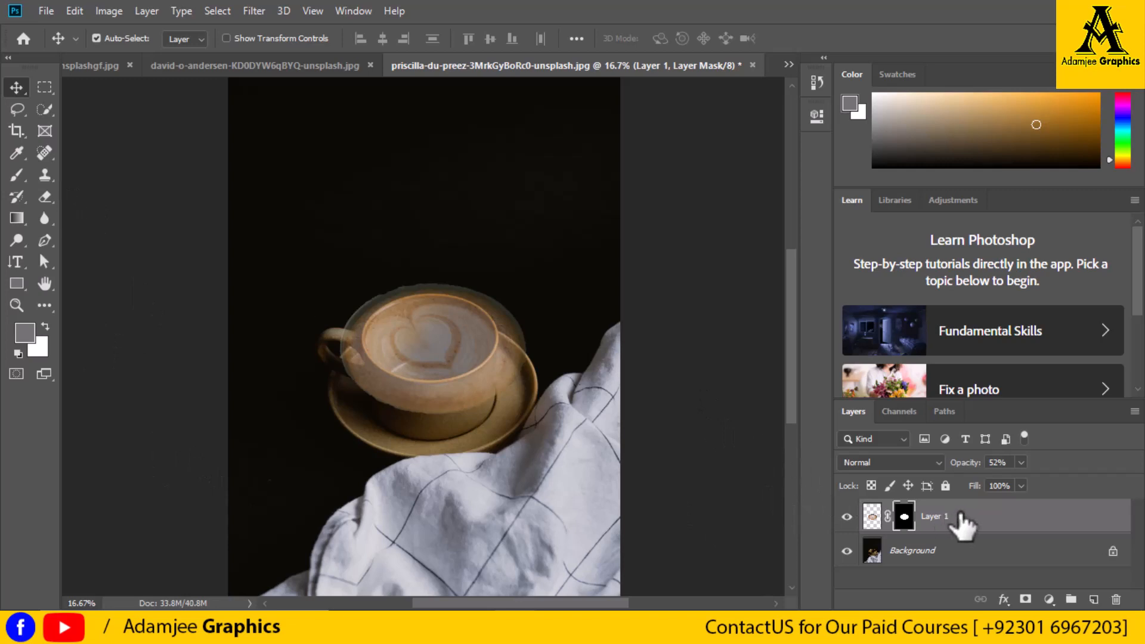
Erase the coffee extending beyond the cup's rim from the layer image, using a 161 px eraser with 18% hardness.
left_click(872, 516)
left_click(44, 198)
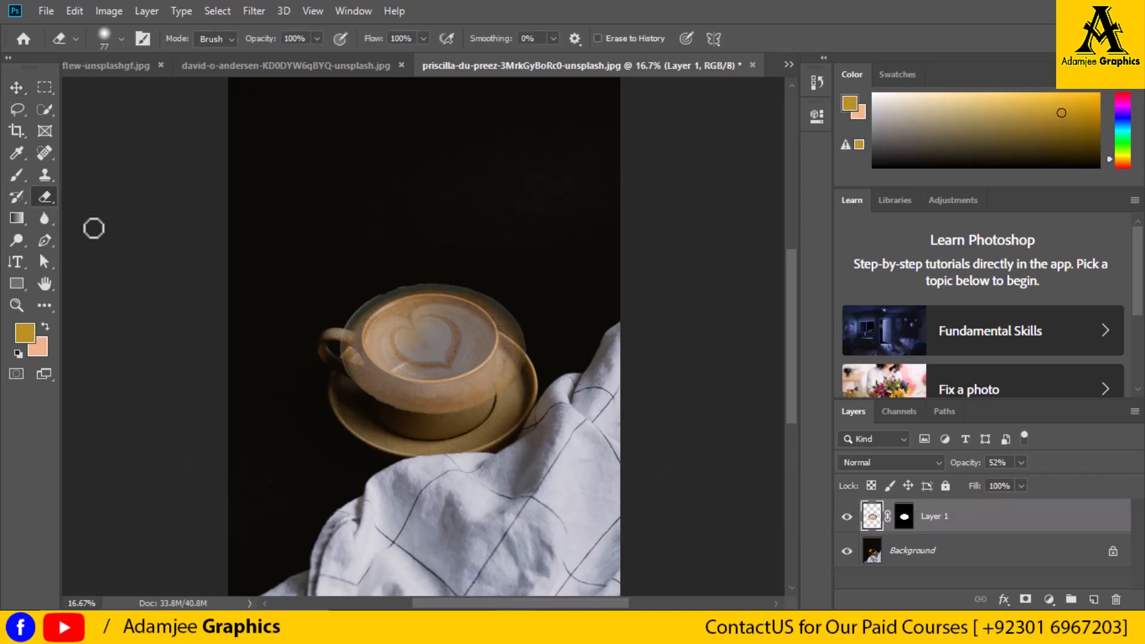
left_click(121, 39)
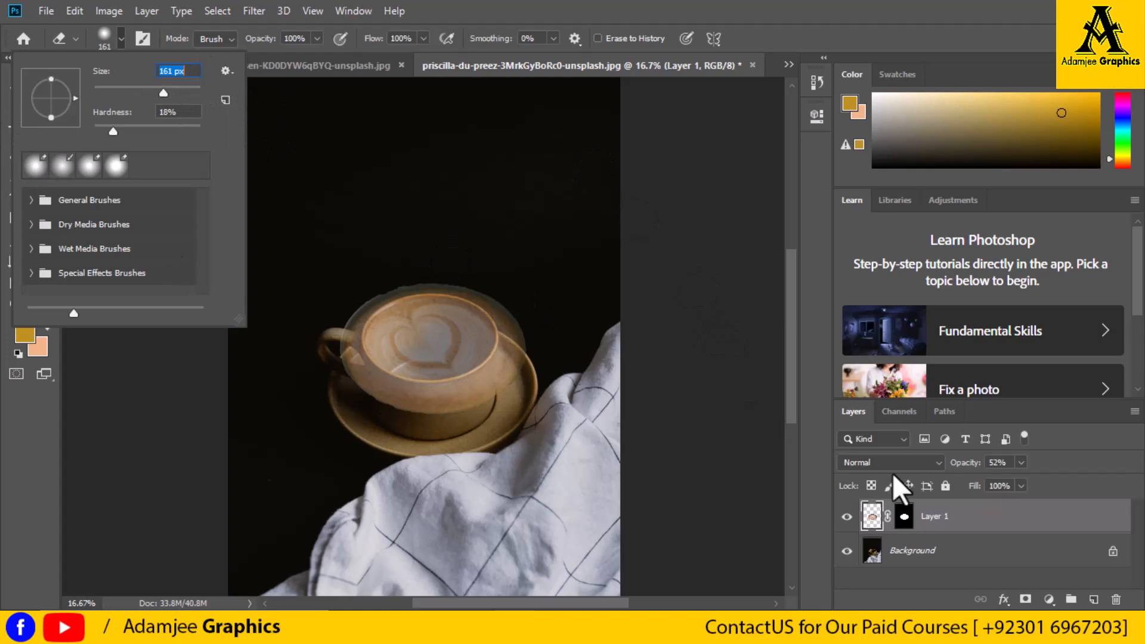
left_click(979, 518)
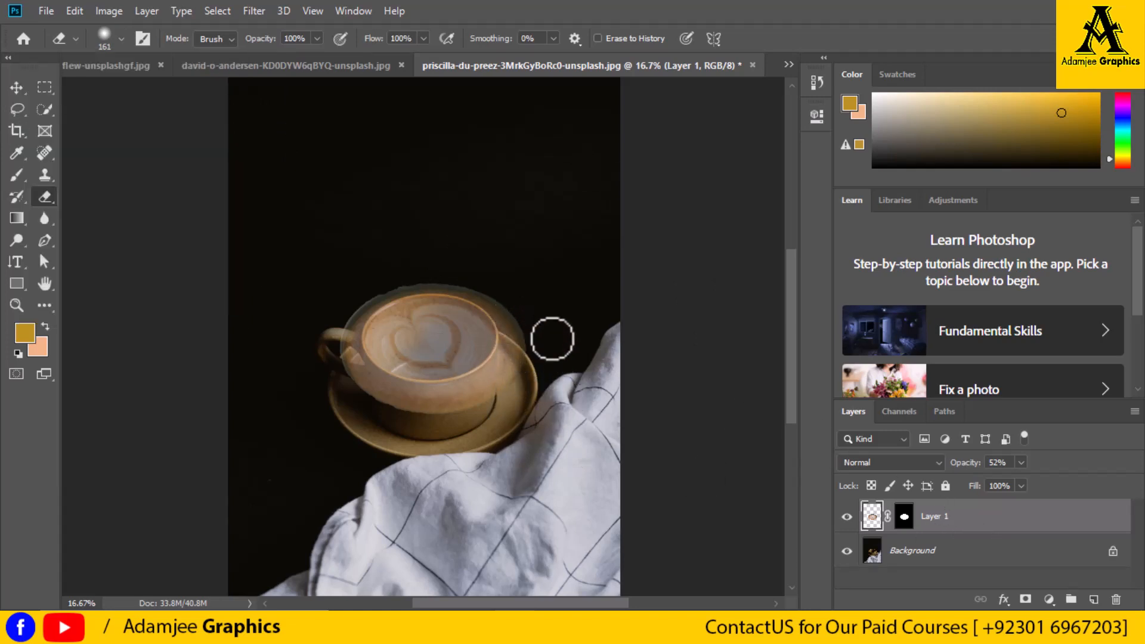
mouse_move(504, 311)
left_mouse_down()
mouse_move(512, 361)
mouse_move(448, 394)
mouse_move(357, 376)
mouse_move(332, 335)
mouse_move(333, 359)
mouse_move(364, 390)
mouse_move(497, 393)
mouse_move(539, 361)
mouse_move(523, 357)
mouse_move(481, 400)
mouse_move(410, 408)
mouse_move(350, 394)
mouse_move(462, 400)
mouse_move(334, 369)
left_mouse_up()
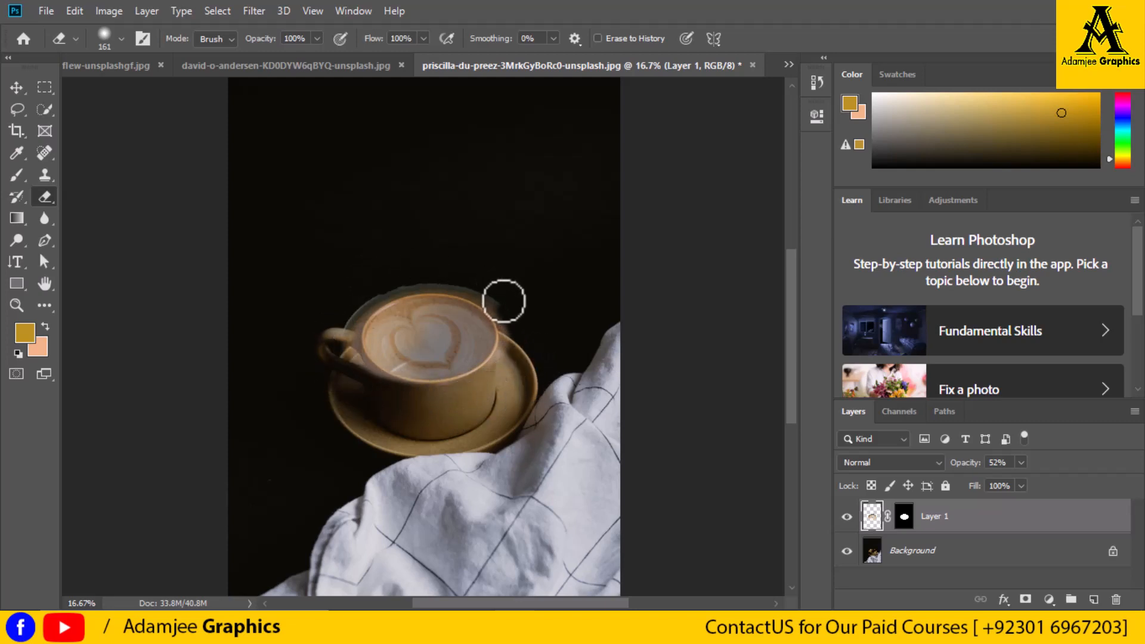
mouse_move(504, 301)
left_mouse_down()
mouse_move(407, 284)
mouse_move(370, 302)
mouse_move(349, 356)
mouse_move(396, 387)
mouse_move(536, 386)
mouse_move(511, 357)
mouse_move(523, 321)
mouse_move(487, 299)
mouse_move(517, 344)
mouse_move(496, 368)
mouse_move(345, 436)
mouse_move(352, 332)
mouse_move(376, 397)
mouse_move(353, 325)
mouse_move(391, 290)
mouse_move(517, 301)
mouse_move(483, 300)
mouse_move(556, 356)
mouse_move(533, 332)
mouse_move(511, 334)
mouse_move(516, 367)
left_mouse_up()
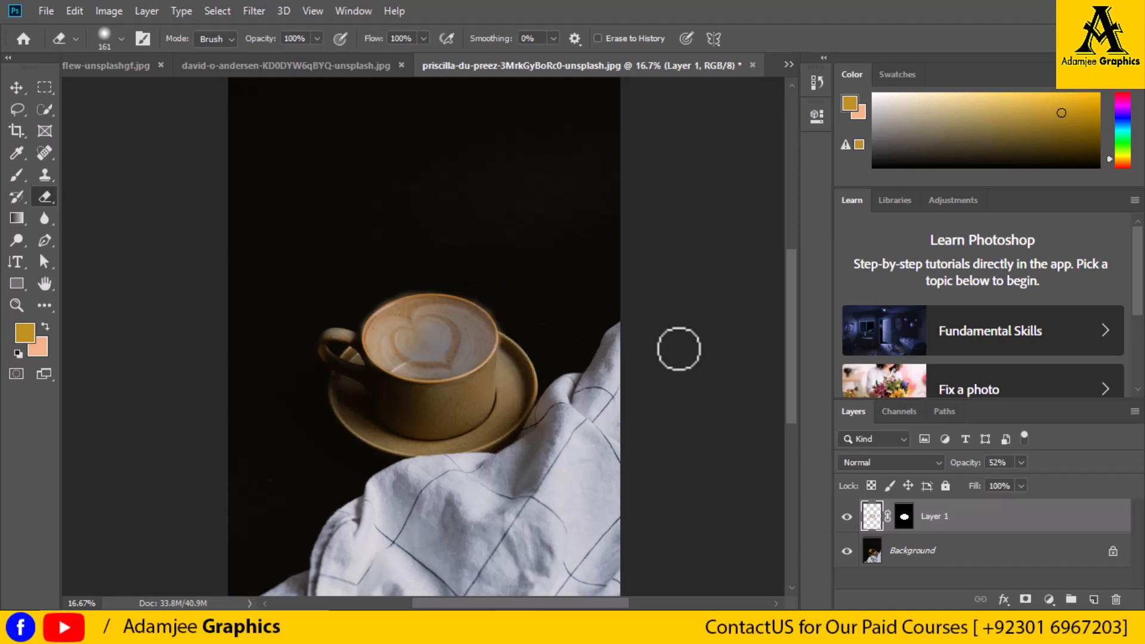
key("ctrl+plus")
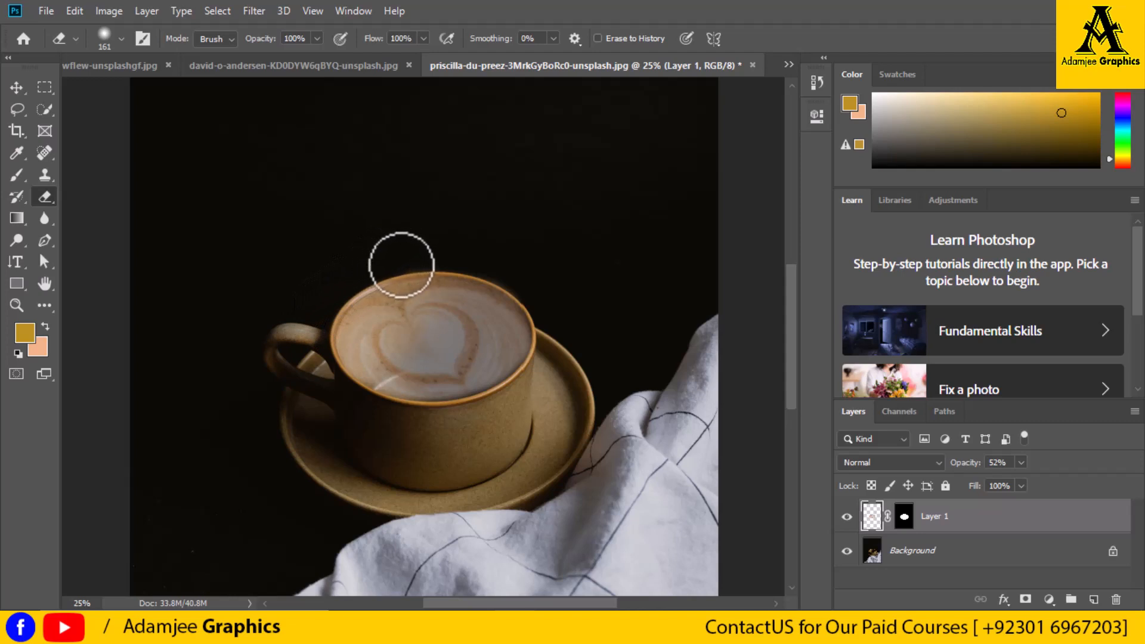
mouse_move(426, 260)
left_mouse_down()
mouse_move(463, 262)
mouse_move(547, 303)
left_mouse_up()
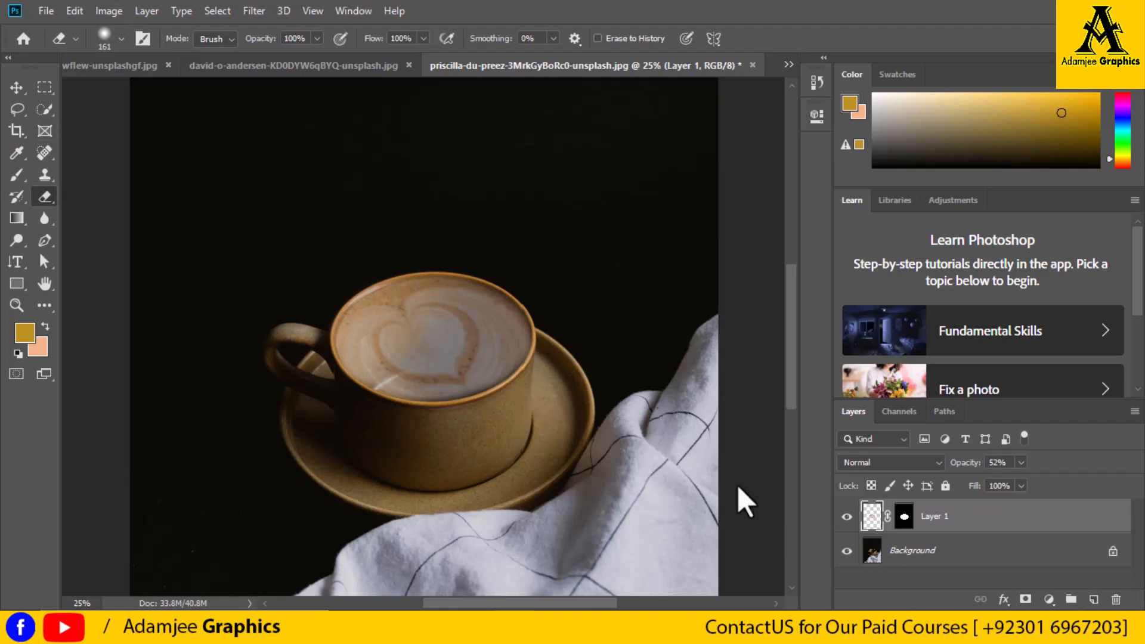
left_click(346, 61)
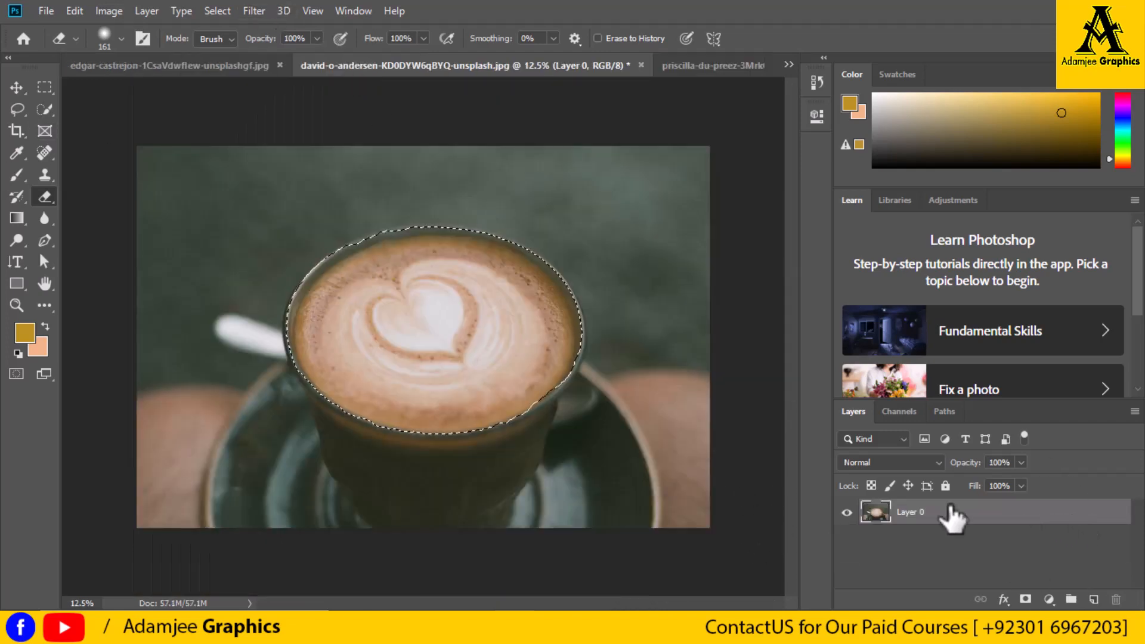
left_click(732, 64)
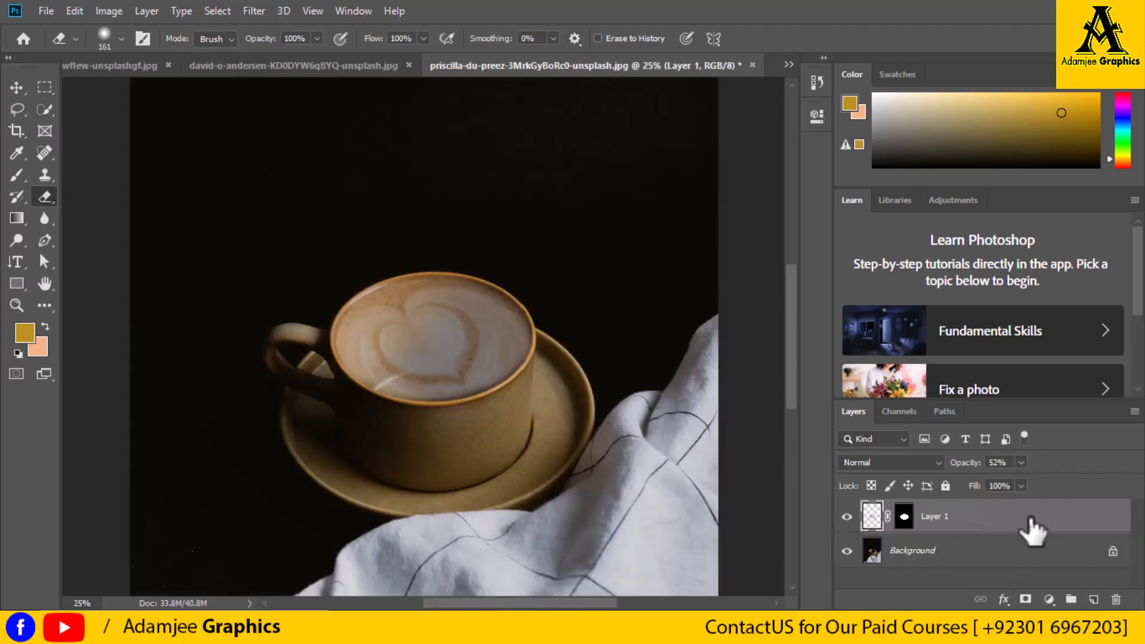
left_click_drag(1032, 523, 1094, 601)
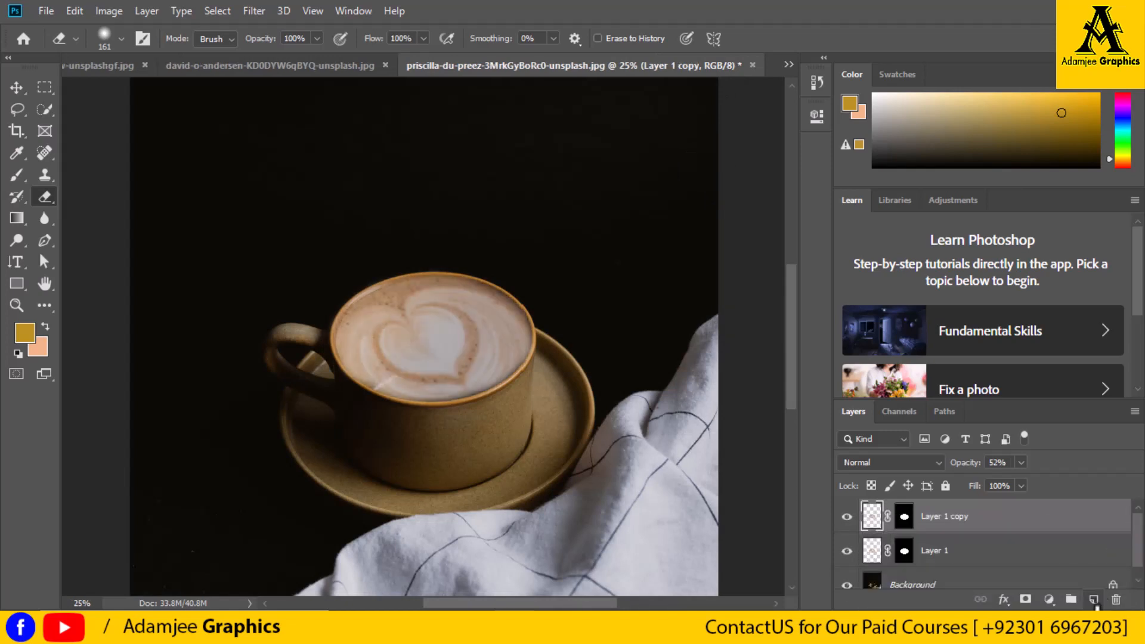
key("ctrl+z")
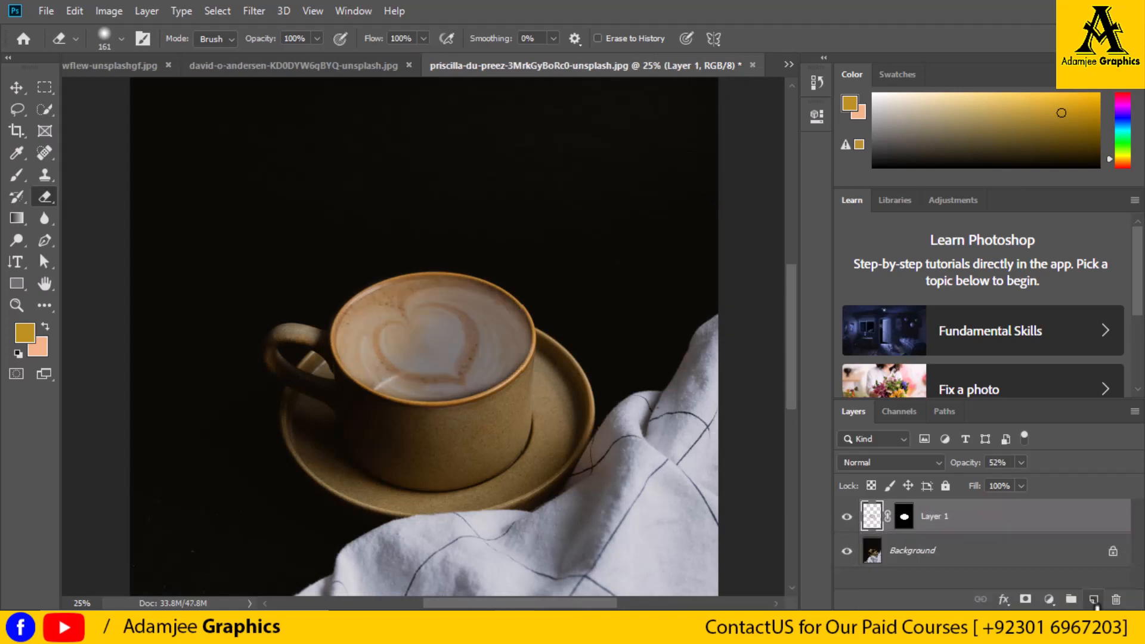
Select the citrus slices on the cutting board in the fruit photo with Quick Selection.
left_click(286, 64)
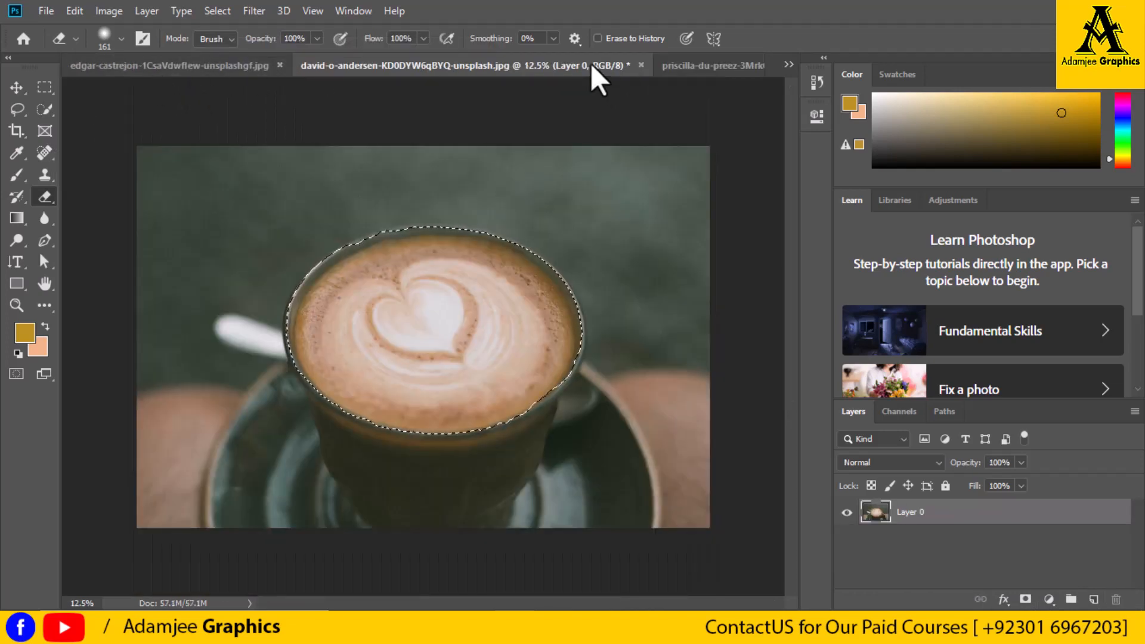
left_click(195, 67)
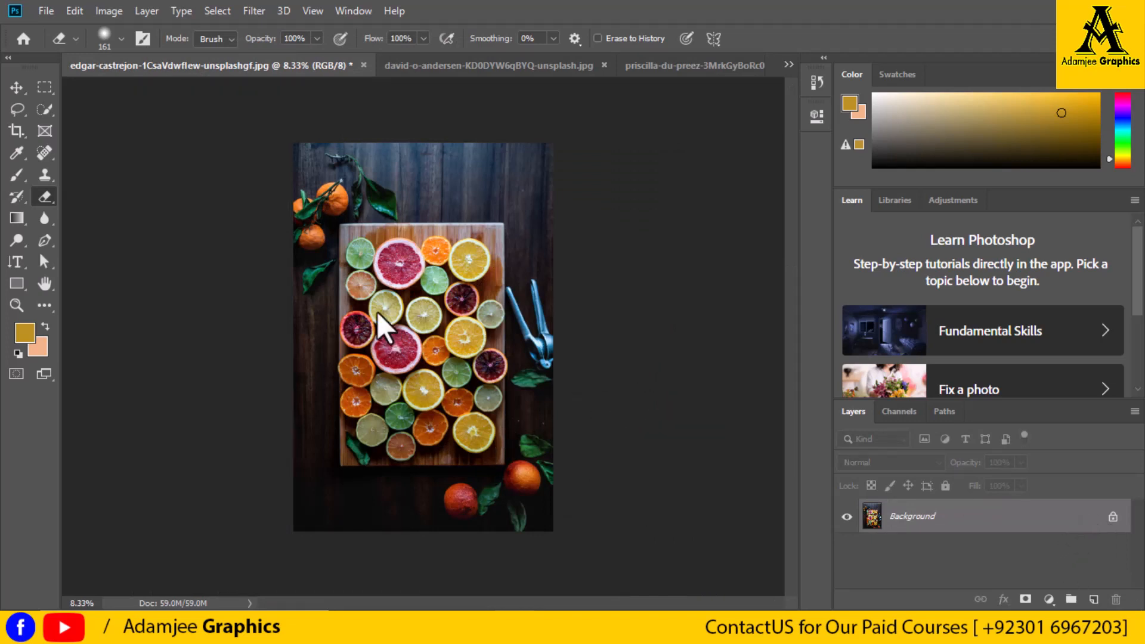
left_click(44, 110)
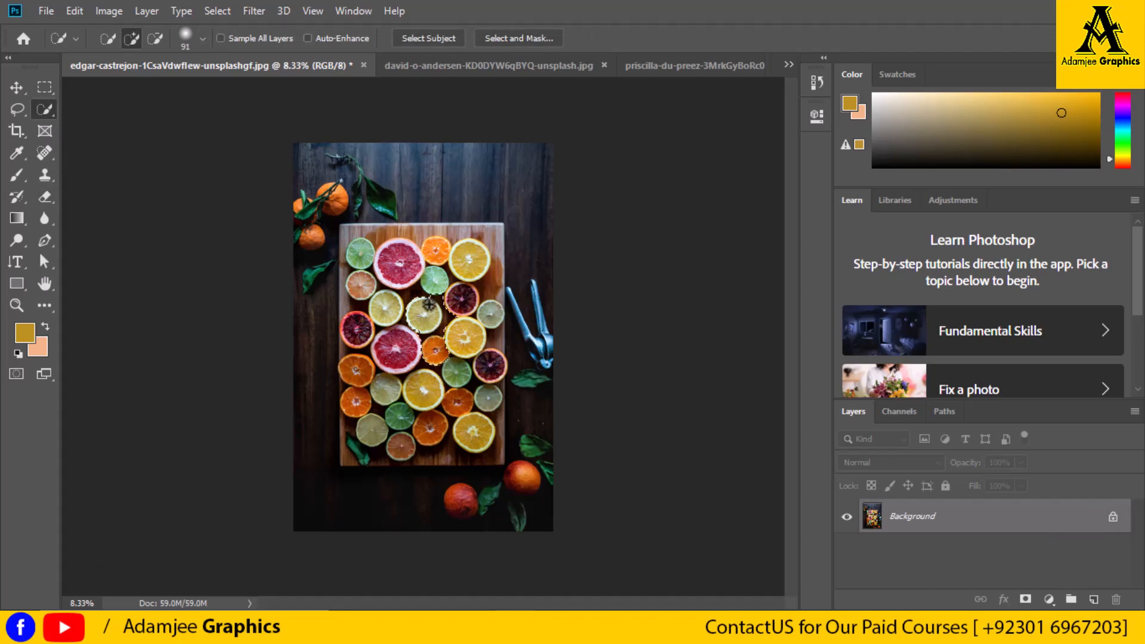
left_click_drag(389, 254, 437, 246)
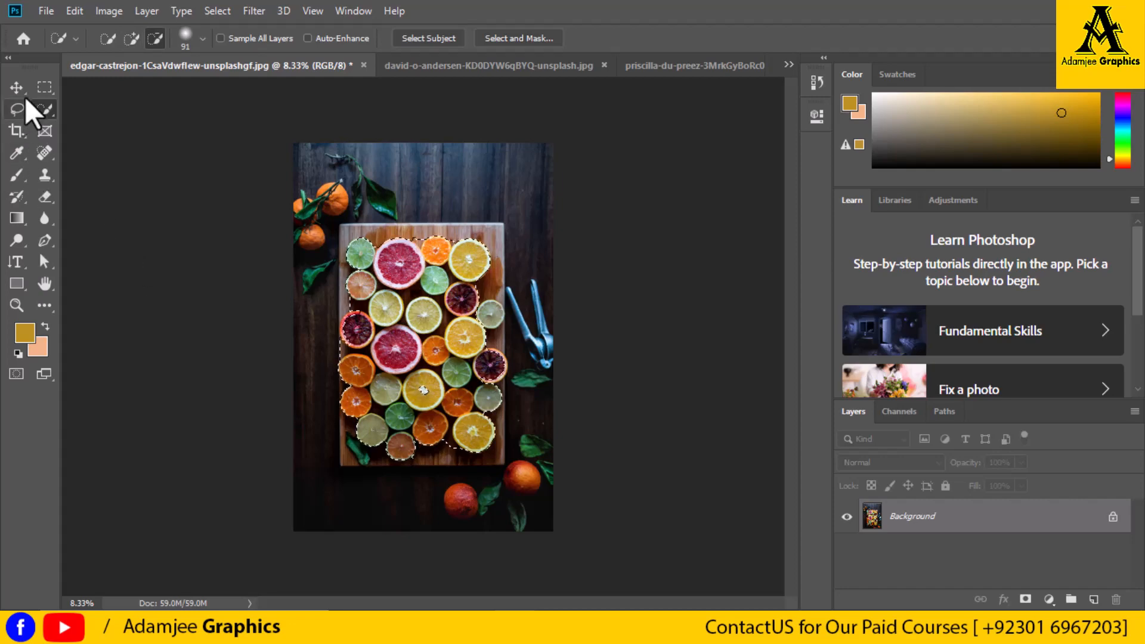
Move the selected citrus slices into the brown cup photo as a new layer.
left_click(16, 88)
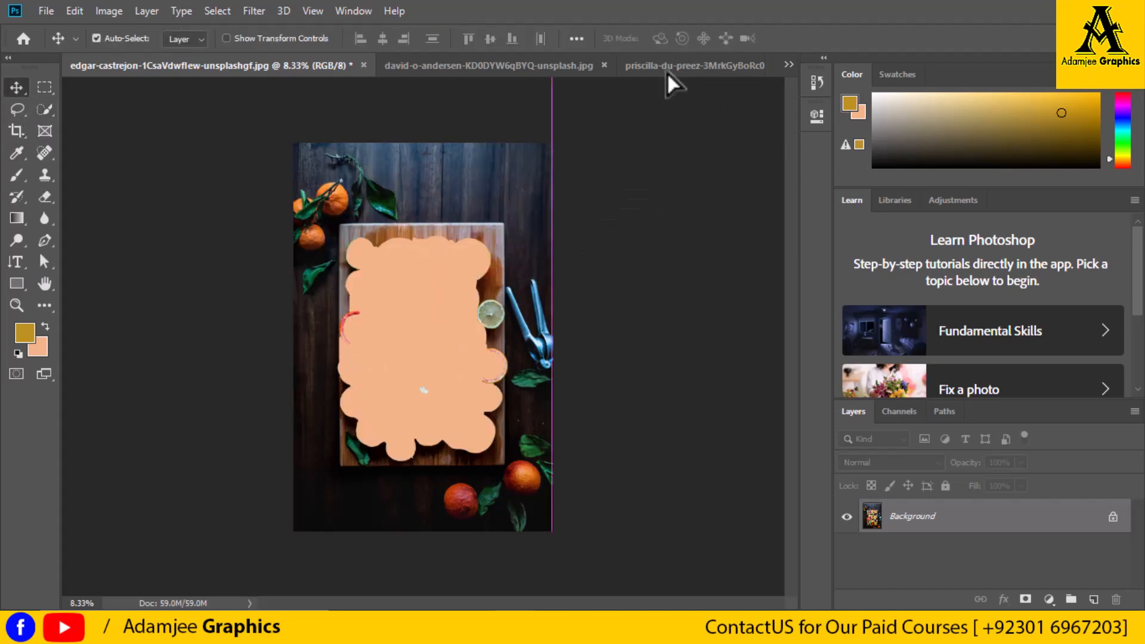
left_click(666, 73)
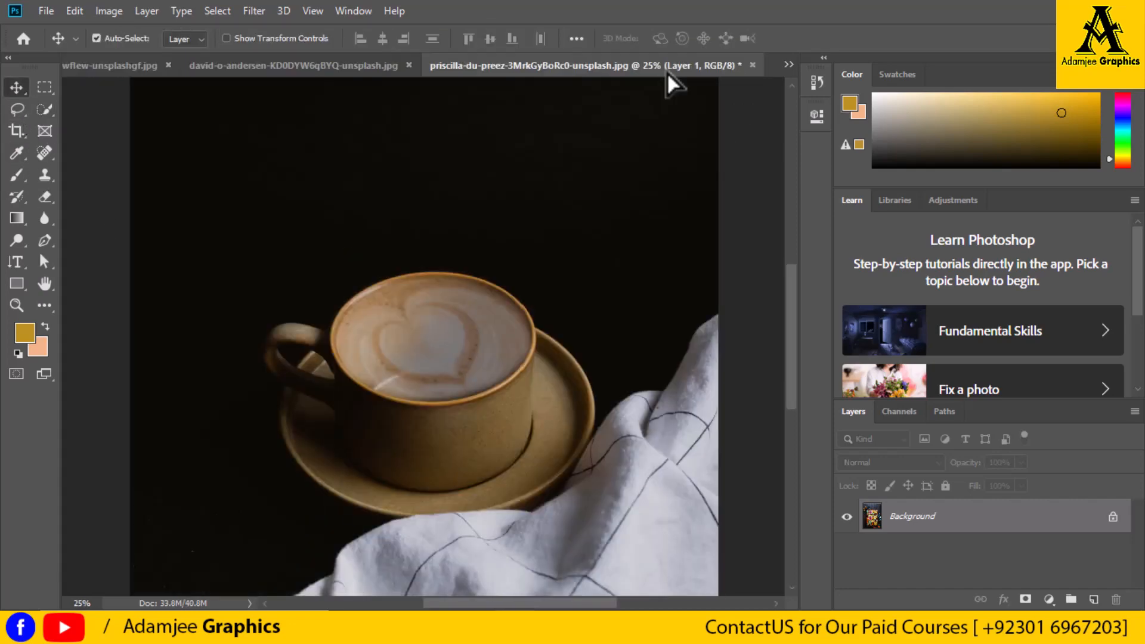
left_click_drag(667, 73, 424, 434)
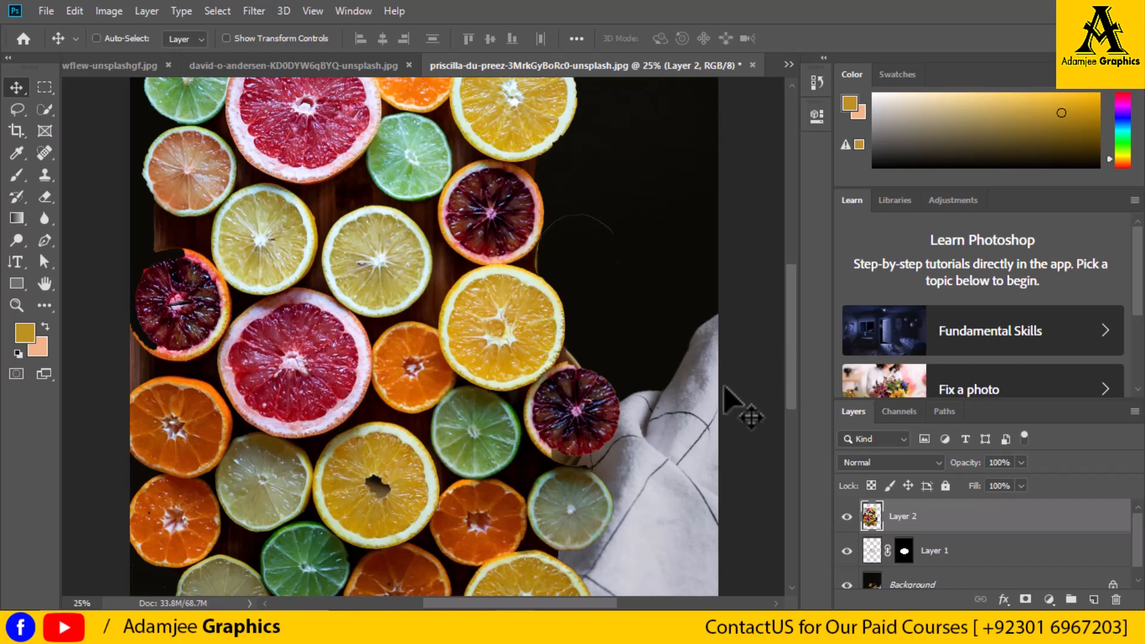
Free Transform the citrus layer to about 72% of its size and move it over the cup area.
key("t")
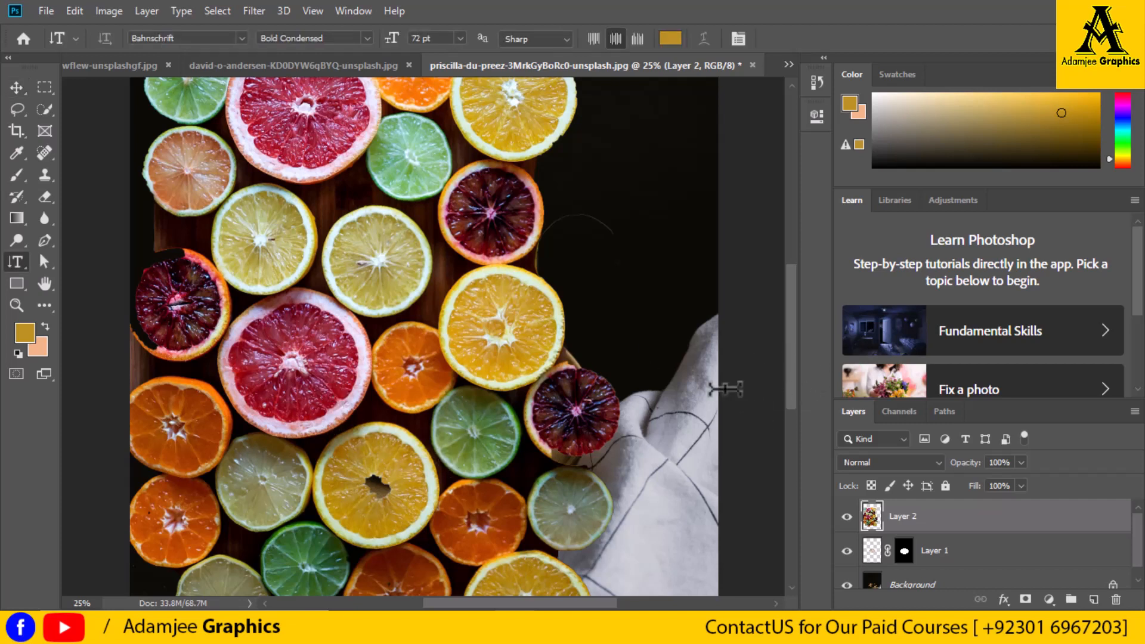
key("ctrl+t")
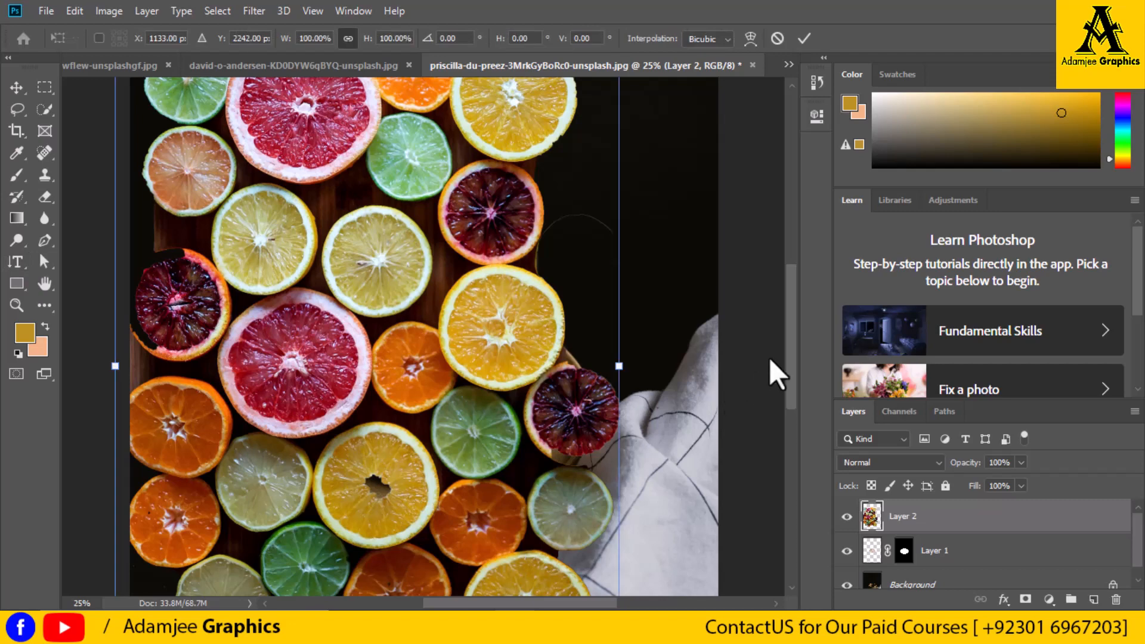
left_click_drag(788, 370, 781, 307)
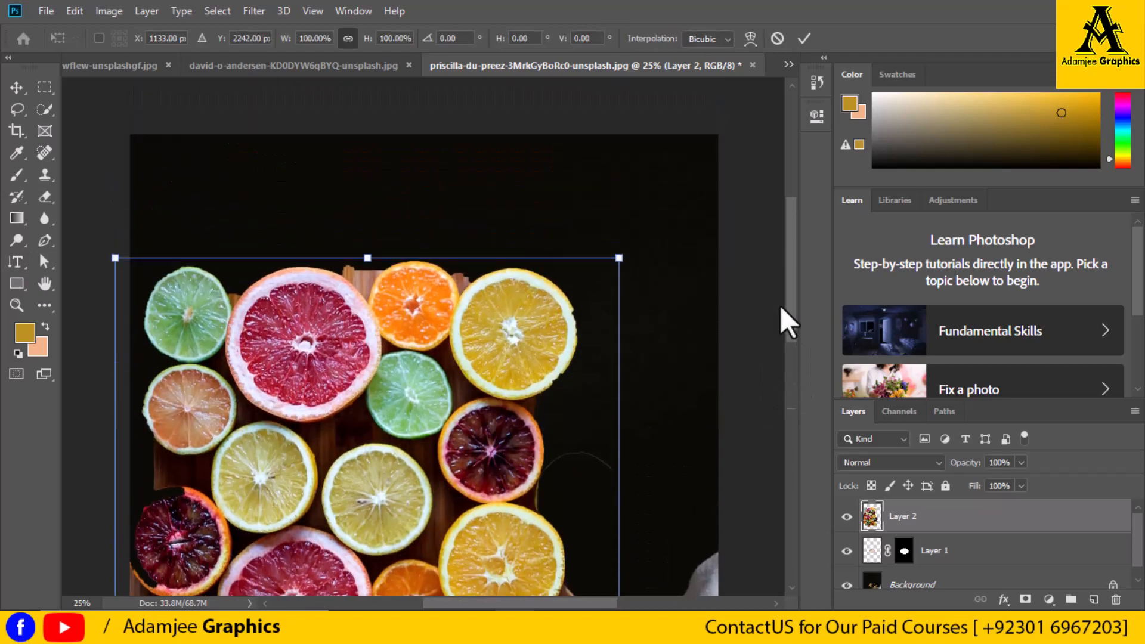
left_click_drag(373, 258, 367, 449)
left_click_drag(388, 534, 455, 314)
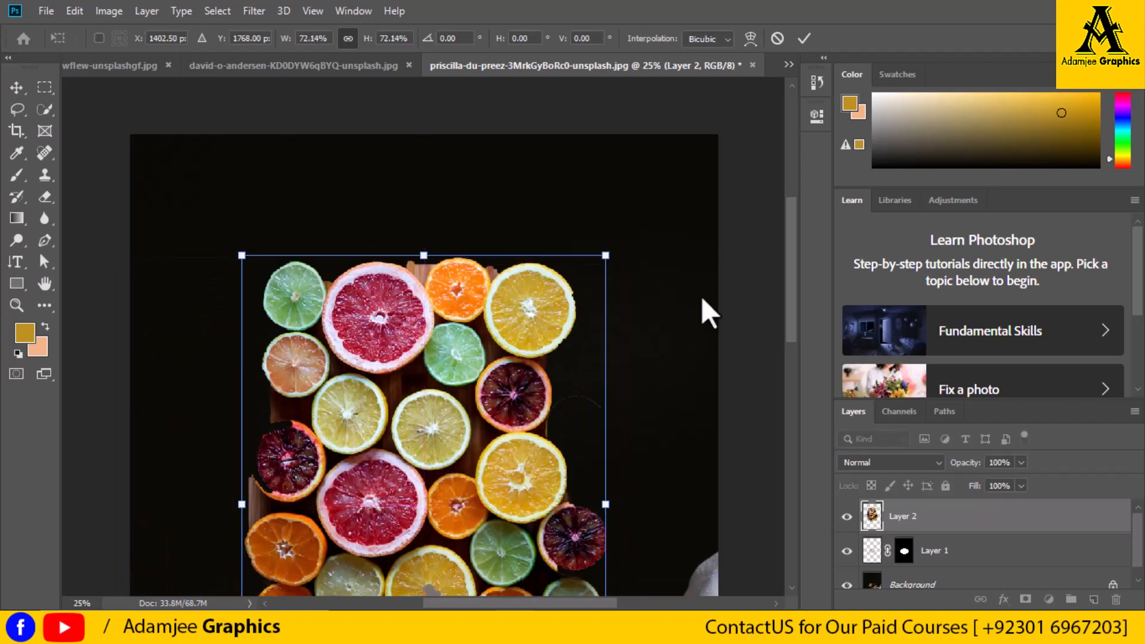
left_click_drag(797, 316, 804, 384)
left_click_drag(468, 280, 469, 341)
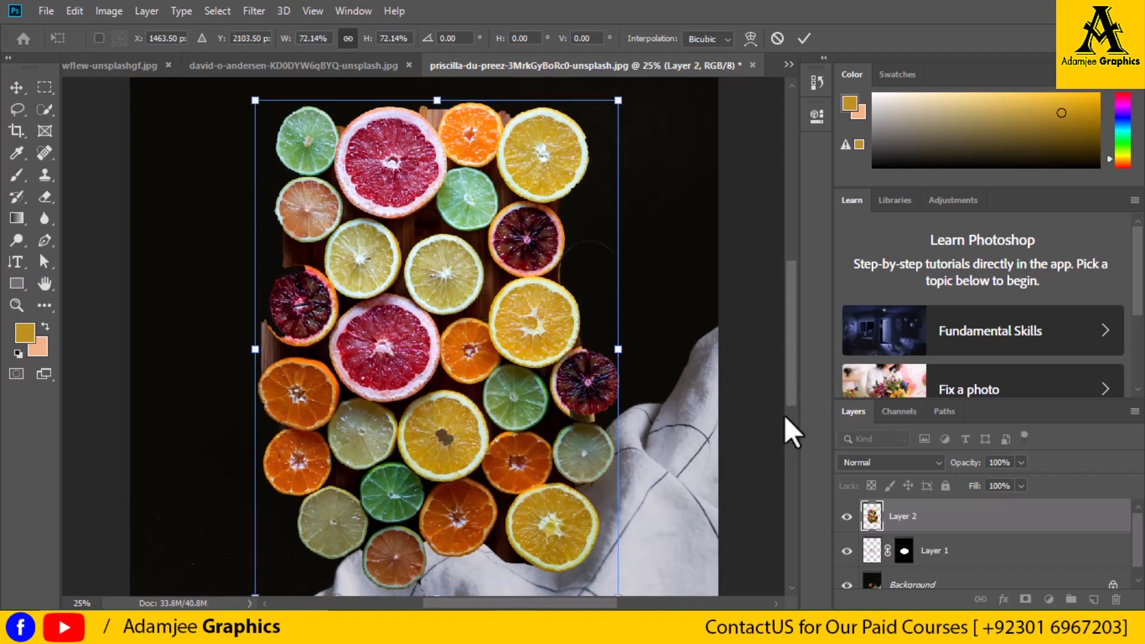
left_click_drag(792, 388, 793, 450)
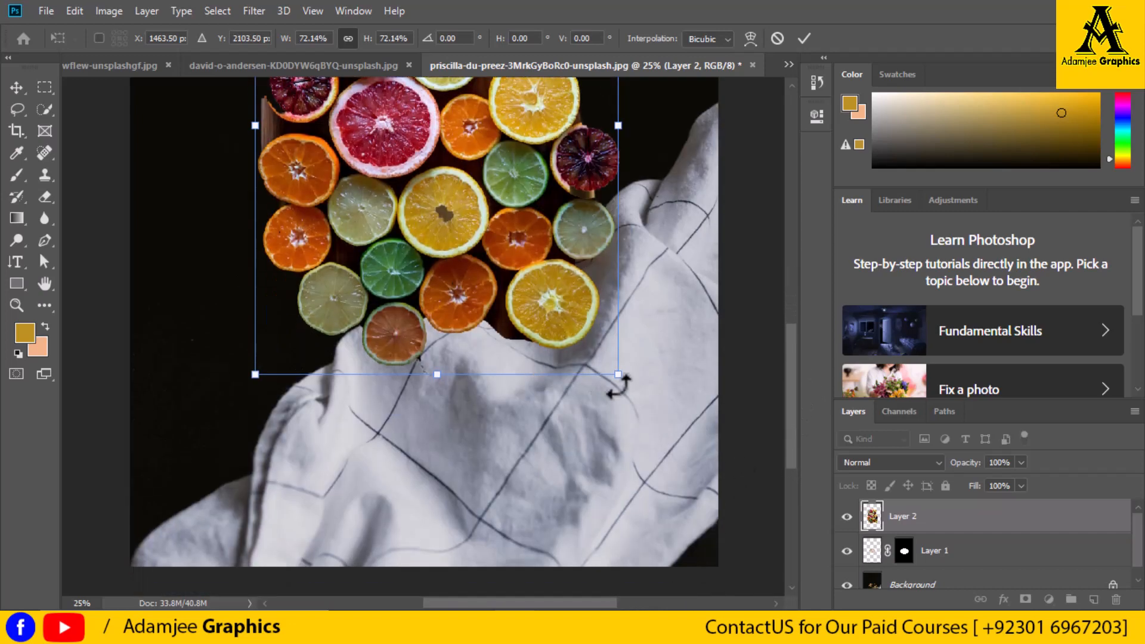
Rotate the citrus layer to about 89.5° at 72.65% scale and place the slices horizontally across the cup and saucer.
left_click_drag(631, 382, 327, 388)
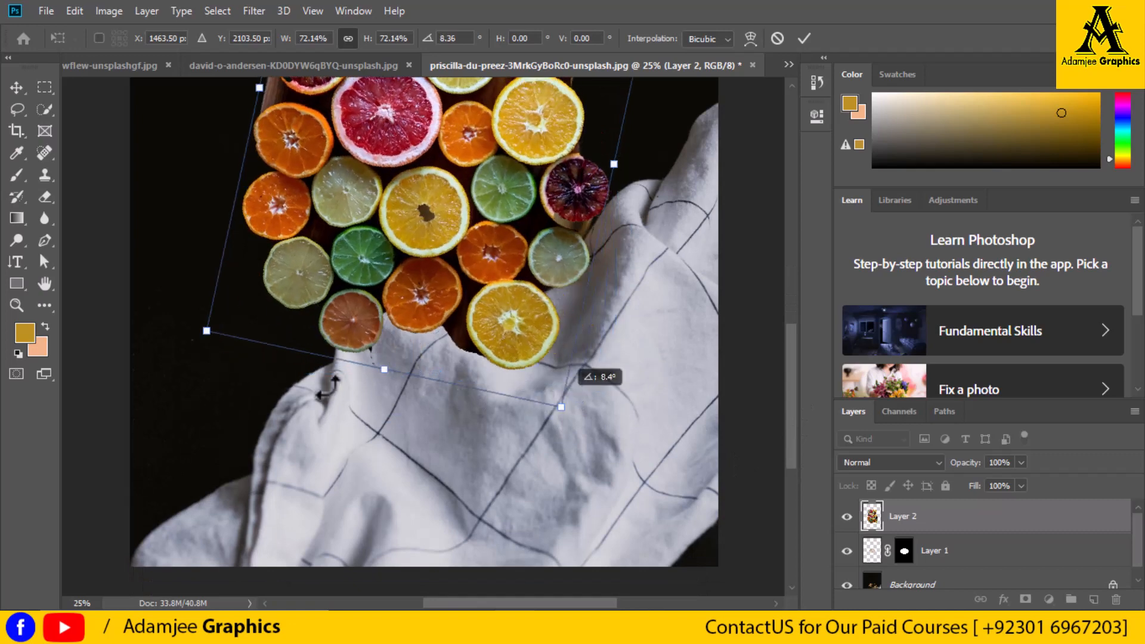
left_click_drag(627, 459, 570, 416)
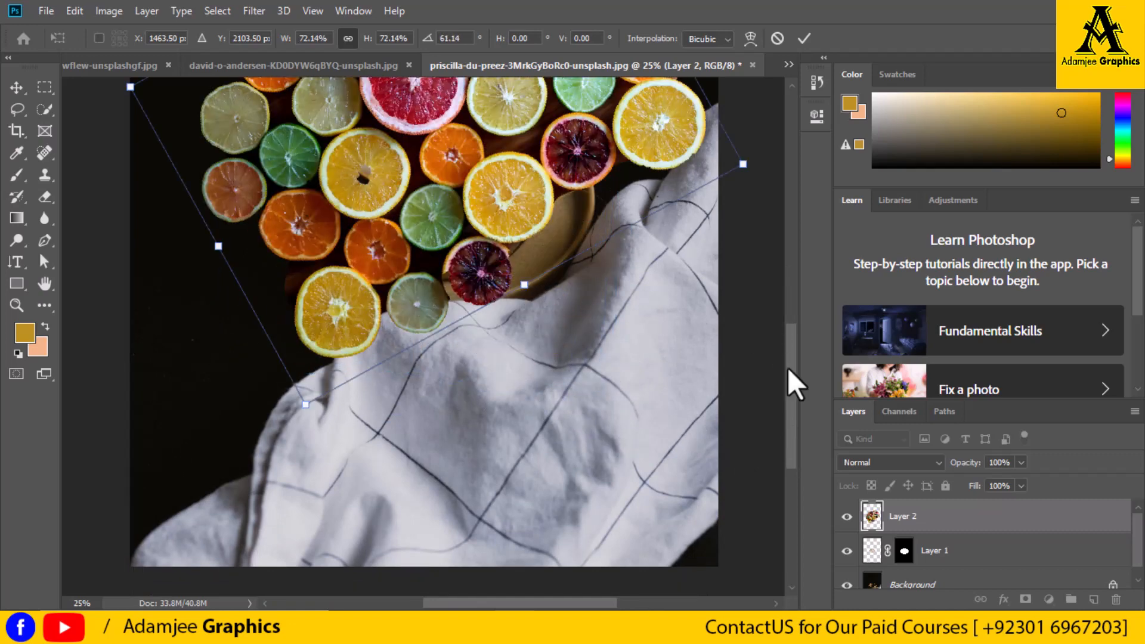
left_click_drag(793, 417, 792, 386)
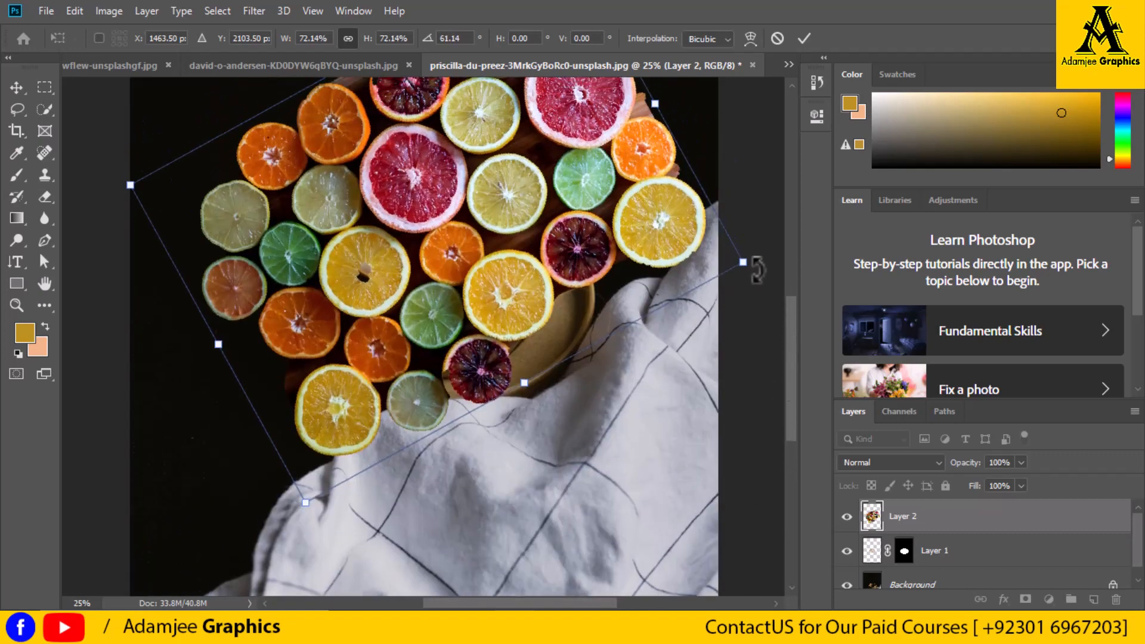
left_click_drag(757, 269, 680, 411)
left_click_drag(478, 236, 477, 314)
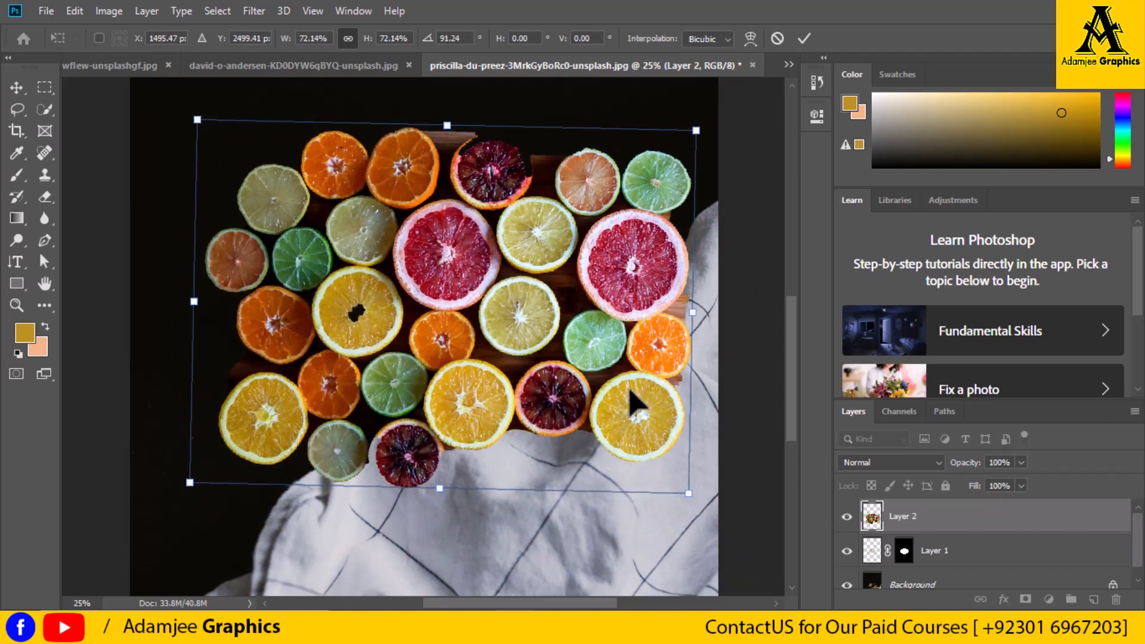
left_click_drag(695, 503, 699, 476)
left_click_drag(178, 112, 180, 123)
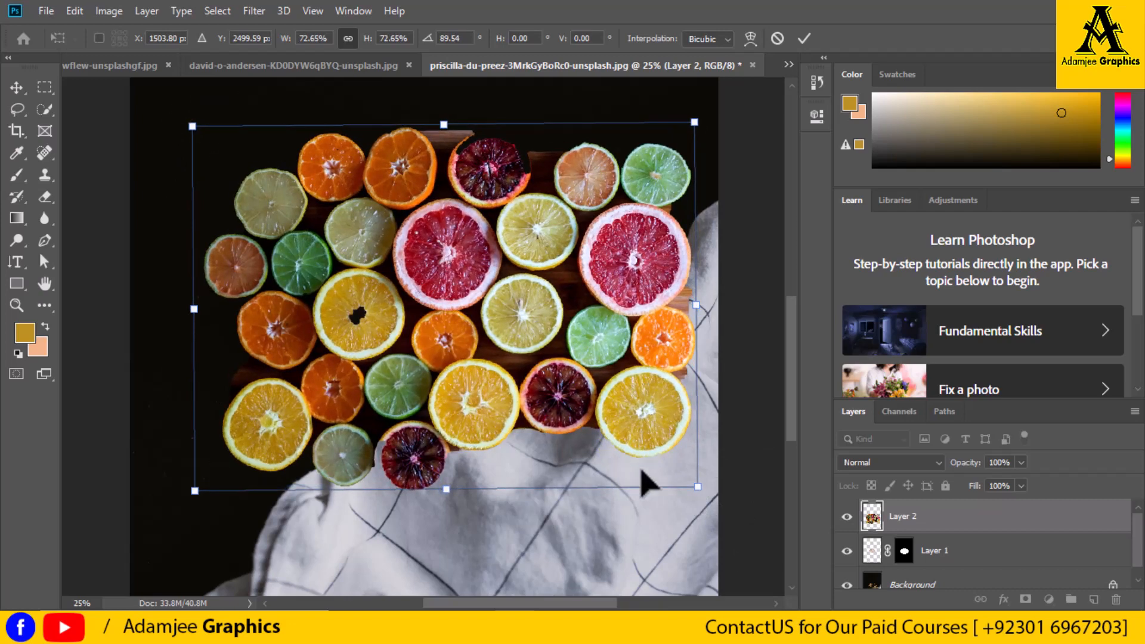
left_click_drag(455, 272, 418, 228)
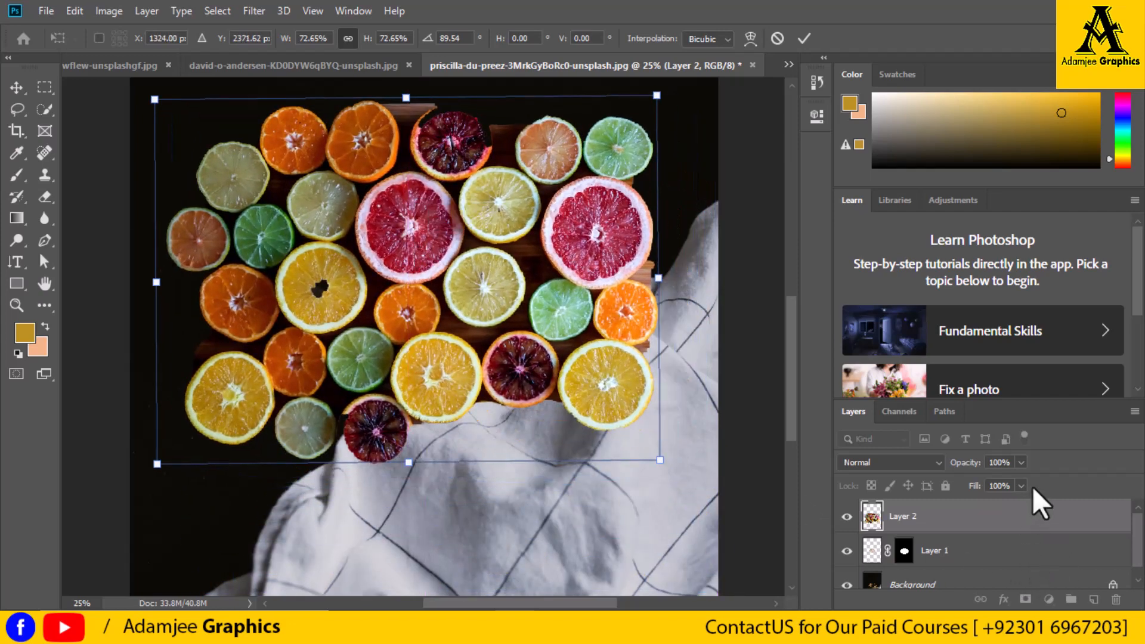
Lower the citrus layer's opacity to 50%, align the slices over the cup and apply the transform.
left_click(1021, 463)
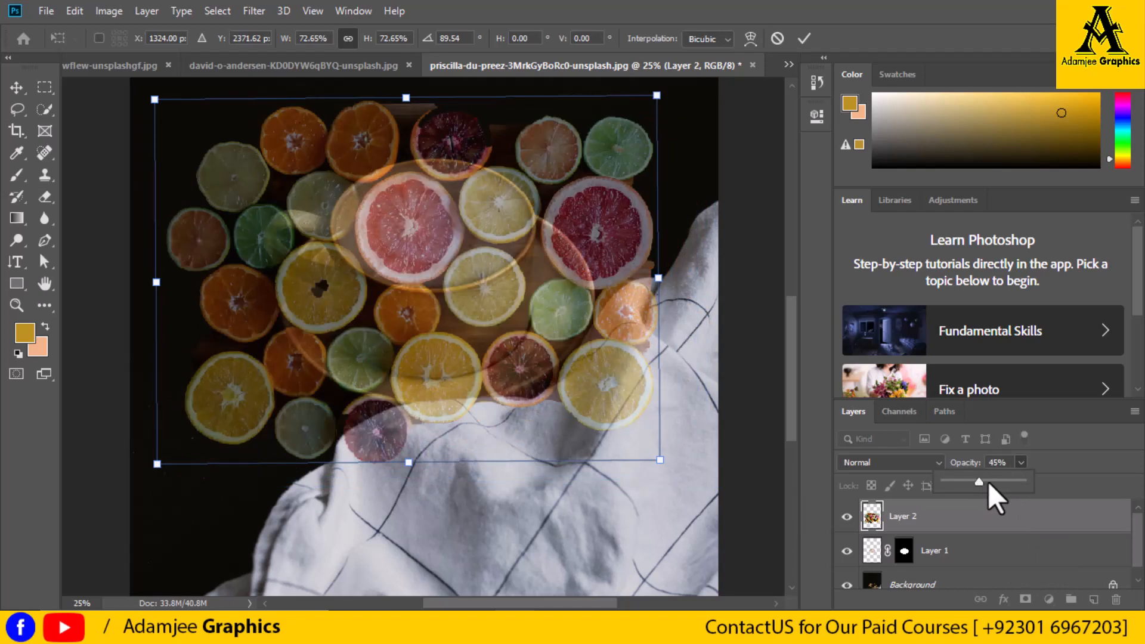
left_click(988, 482)
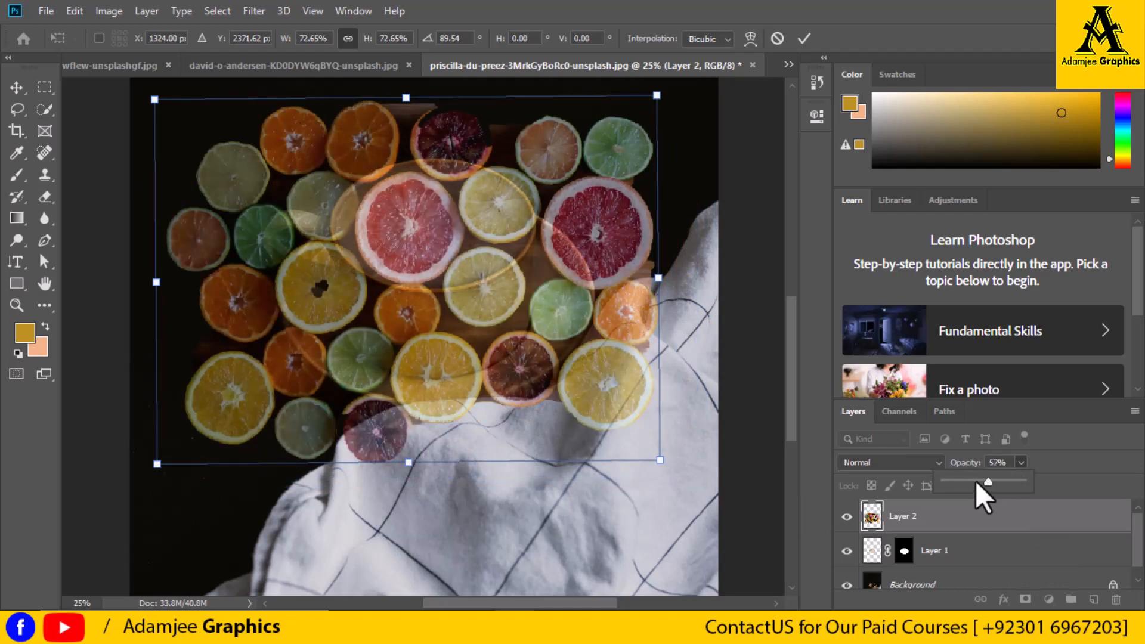
left_click(974, 481)
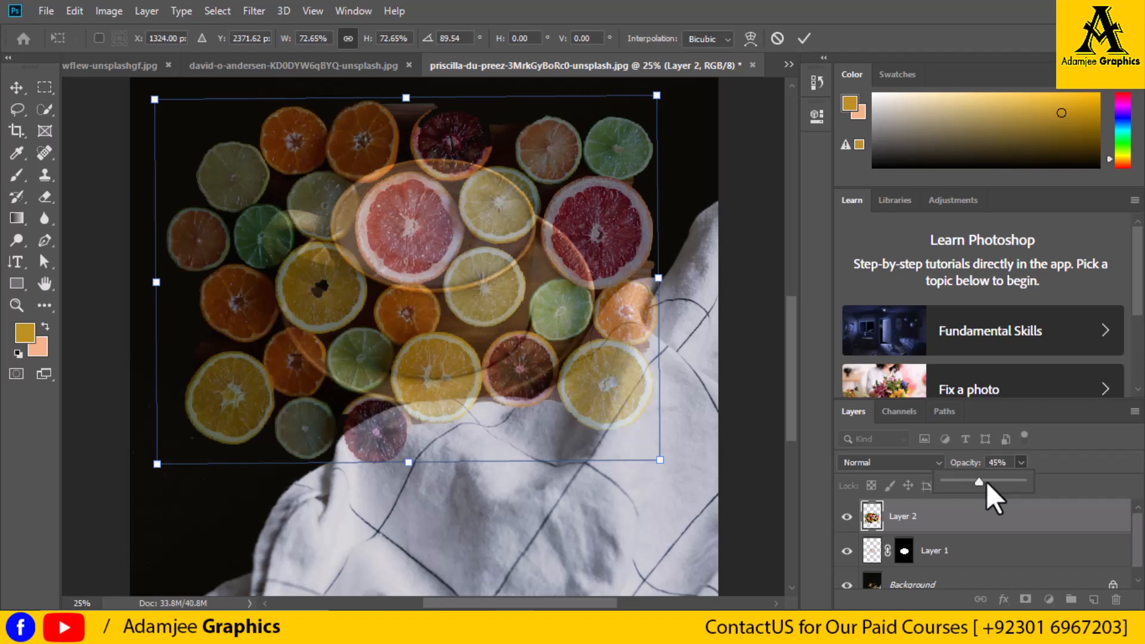
left_click(986, 482)
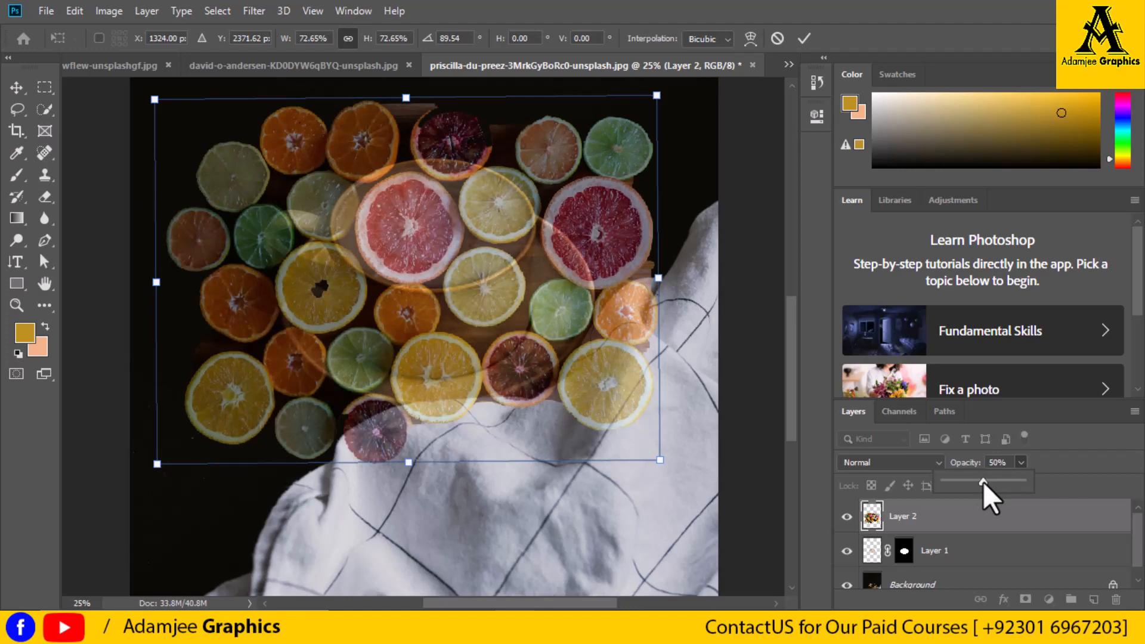
left_click_drag(480, 304, 515, 298)
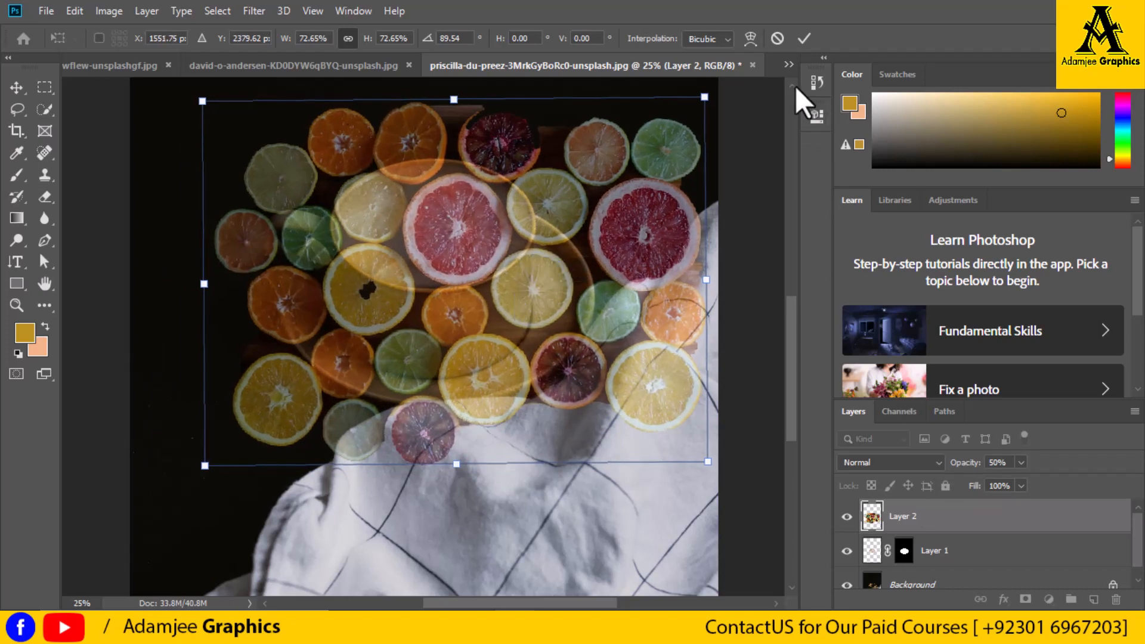
left_click(805, 41)
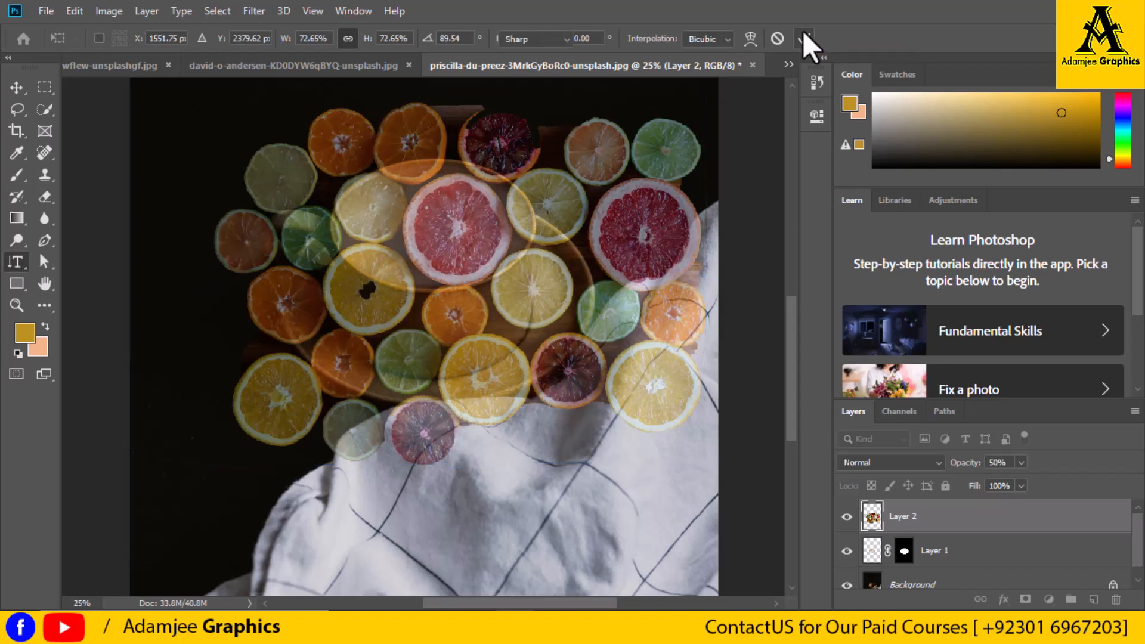
Add a layer mask to the citrus layer and erase the uppermost slices from its image with a 161 px eraser.
key("t")
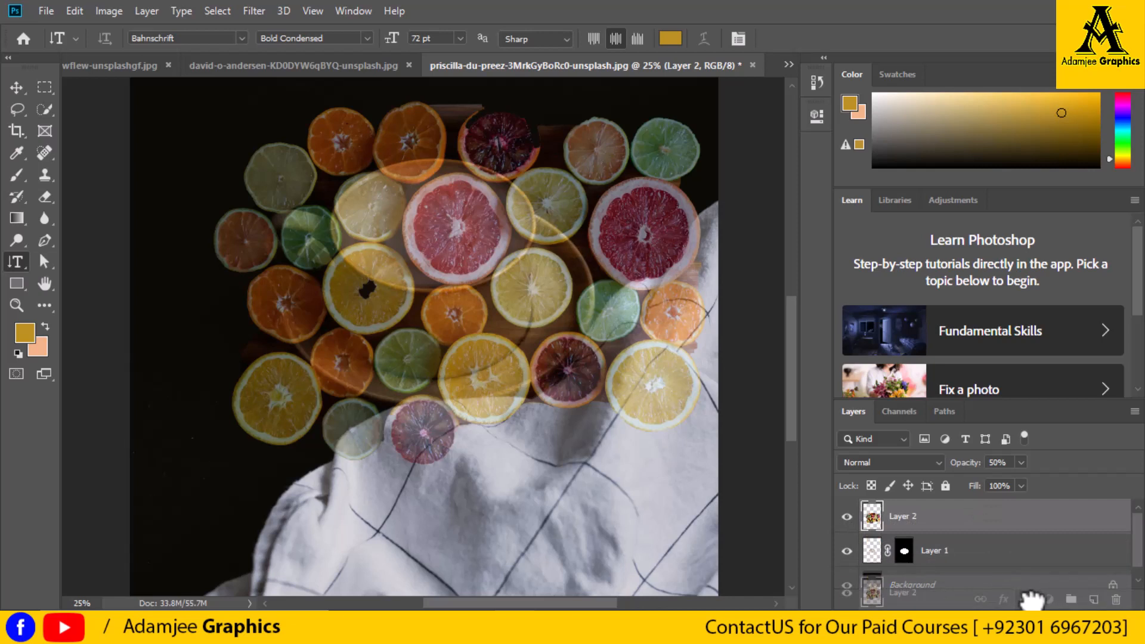
left_click(1025, 599)
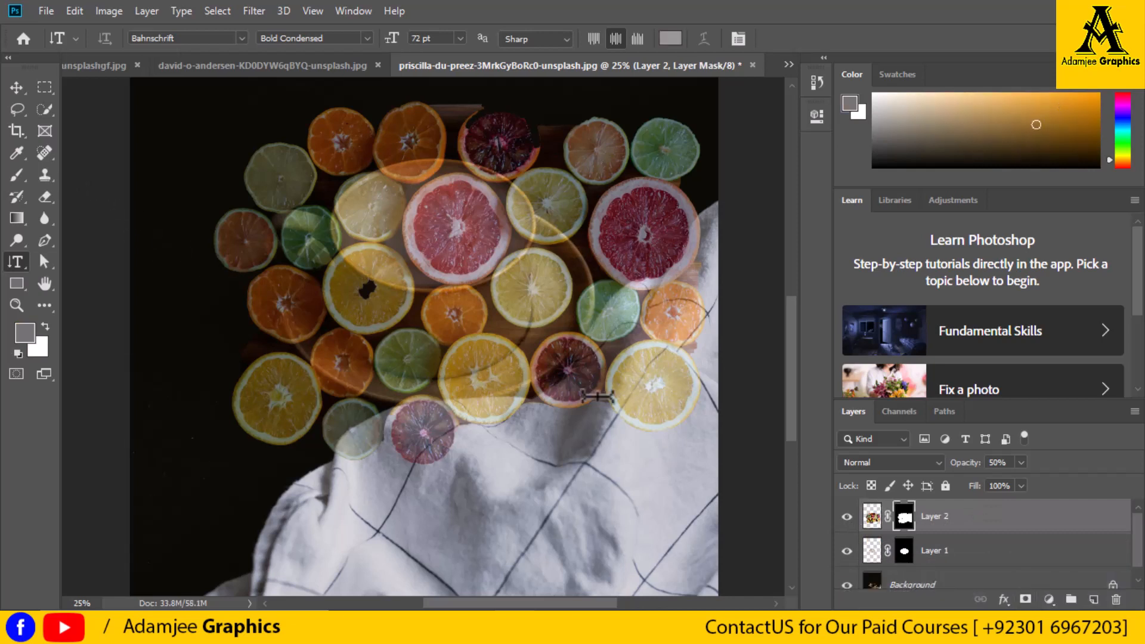
left_click(45, 199)
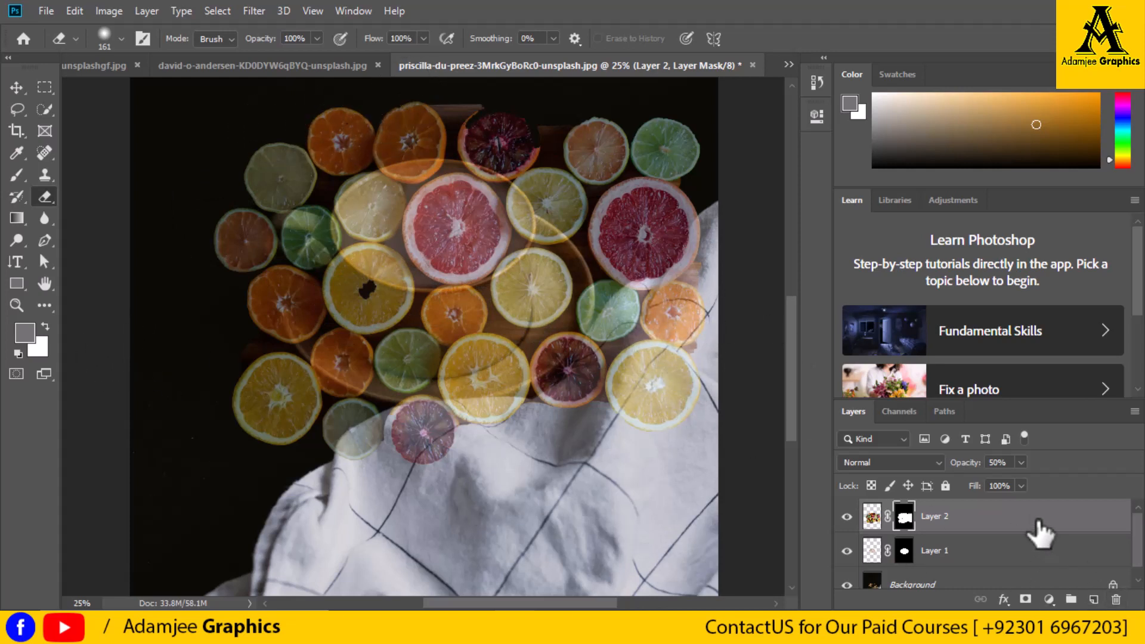
left_click(871, 516)
mouse_move(336, 129)
left_mouse_down()
mouse_move(520, 149)
mouse_move(419, 126)
mouse_move(522, 108)
left_mouse_up()
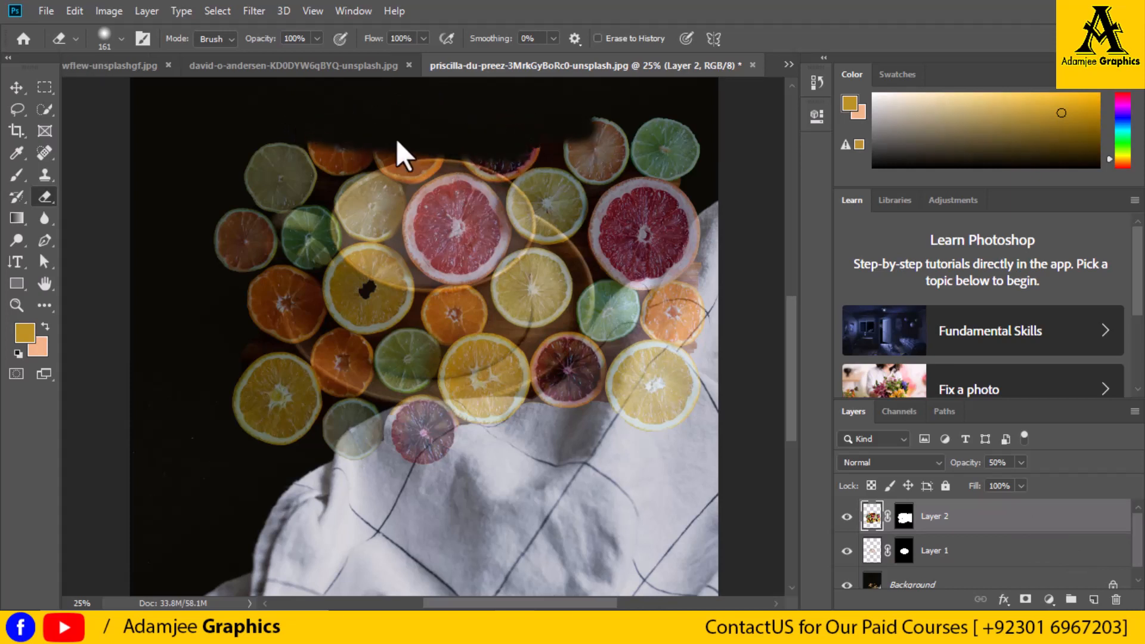
mouse_move(397, 142)
left_mouse_down()
mouse_move(241, 146)
mouse_move(336, 151)
mouse_move(290, 158)
left_mouse_up()
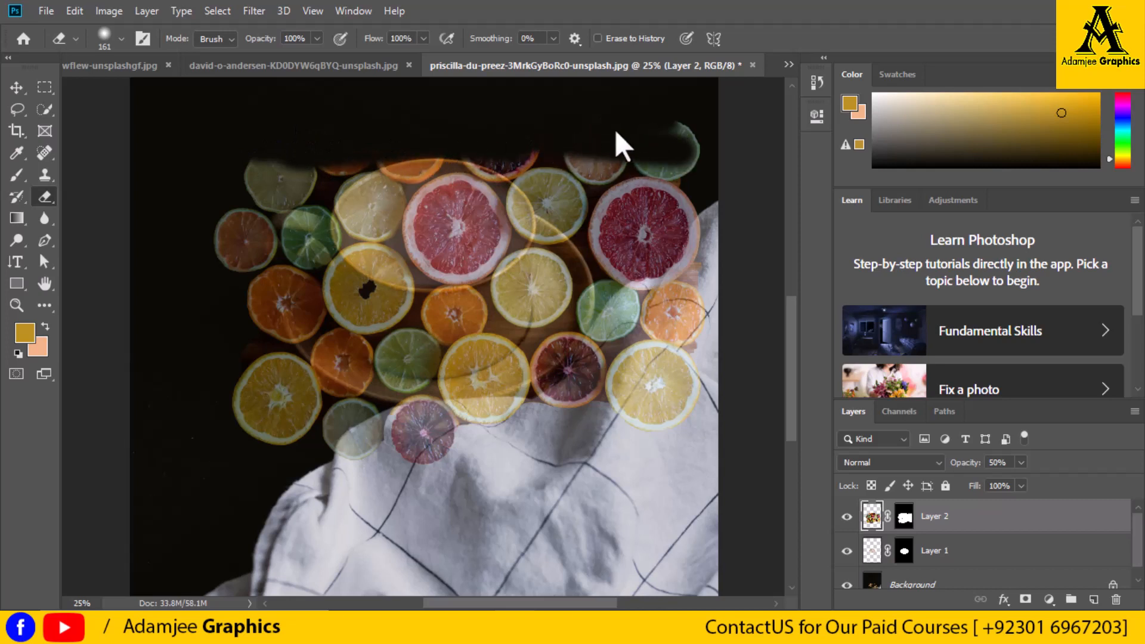
Erase the citrus slices covering the coffee, napkin and surrounding background, using a 306 px eraser with 18% hardness.
left_click(121, 38)
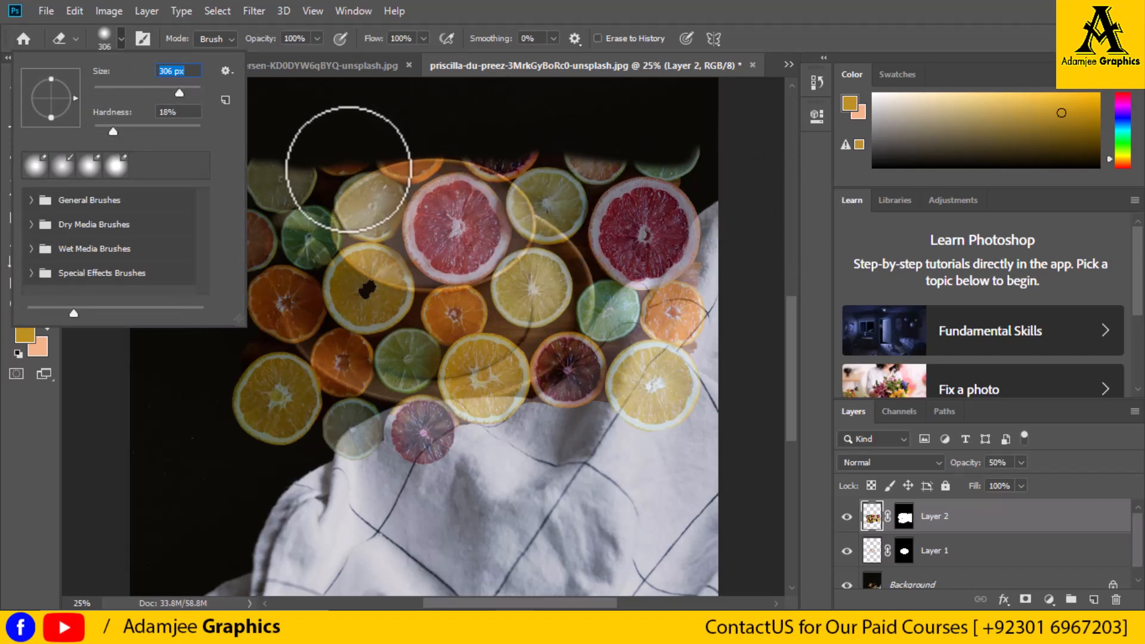
mouse_move(350, 163)
left_mouse_down()
mouse_move(605, 175)
mouse_move(388, 175)
mouse_move(512, 181)
mouse_move(388, 185)
mouse_move(454, 190)
mouse_move(419, 192)
mouse_move(694, 161)
mouse_move(700, 241)
mouse_move(676, 336)
mouse_move(675, 411)
left_mouse_up()
mouse_move(670, 222)
left_mouse_down()
mouse_move(636, 355)
mouse_move(646, 188)
mouse_move(627, 389)
mouse_move(625, 218)
mouse_move(613, 364)
mouse_move(636, 289)
mouse_move(631, 188)
mouse_move(592, 180)
mouse_move(572, 219)
mouse_move(573, 172)
mouse_move(565, 186)
mouse_move(588, 259)
mouse_move(605, 203)
mouse_move(623, 320)
mouse_move(664, 236)
mouse_move(674, 385)
mouse_move(689, 227)
mouse_move(672, 411)
mouse_move(583, 436)
mouse_move(596, 440)
mouse_move(420, 453)
mouse_move(214, 397)
mouse_move(281, 451)
mouse_move(221, 414)
mouse_move(202, 356)
mouse_move(350, 425)
mouse_move(239, 380)
mouse_move(382, 412)
mouse_move(269, 398)
mouse_move(460, 430)
mouse_move(588, 418)
mouse_move(625, 309)
mouse_move(609, 253)
mouse_move(570, 233)
mouse_move(567, 215)
mouse_move(604, 220)
mouse_move(585, 221)
mouse_move(575, 403)
mouse_move(582, 309)
mouse_move(569, 374)
mouse_move(467, 433)
mouse_move(546, 391)
mouse_move(557, 363)
mouse_move(511, 402)
mouse_move(414, 419)
mouse_move(266, 369)
mouse_move(181, 277)
mouse_move(202, 252)
mouse_move(205, 296)
mouse_move(249, 312)
mouse_move(297, 358)
mouse_move(256, 128)
mouse_move(376, 131)
mouse_move(281, 153)
mouse_move(316, 145)
mouse_move(485, 184)
mouse_move(422, 243)
mouse_move(396, 205)
mouse_move(503, 204)
mouse_move(486, 225)
mouse_move(501, 233)
mouse_move(478, 202)
mouse_move(406, 184)
mouse_move(360, 215)
mouse_move(373, 245)
mouse_move(472, 261)
mouse_move(440, 258)
mouse_move(420, 214)
mouse_move(397, 224)
mouse_move(360, 208)
mouse_move(391, 258)
mouse_move(442, 250)
left_mouse_up()
mouse_move(643, 268)
left_mouse_down()
mouse_move(577, 238)
mouse_move(557, 243)
mouse_move(542, 261)
mouse_move(570, 299)
mouse_move(560, 332)
mouse_move(504, 383)
mouse_move(553, 365)
mouse_move(485, 378)
mouse_move(455, 404)
mouse_move(389, 408)
mouse_move(340, 378)
mouse_move(270, 377)
left_mouse_up()
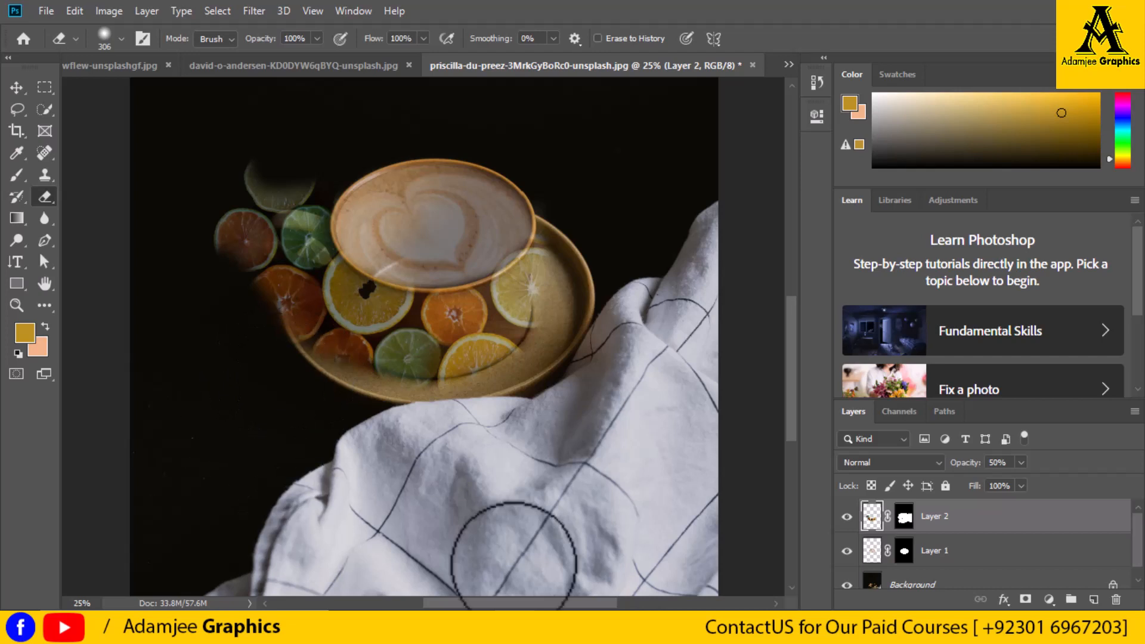
left_click_drag(561, 216, 561, 334)
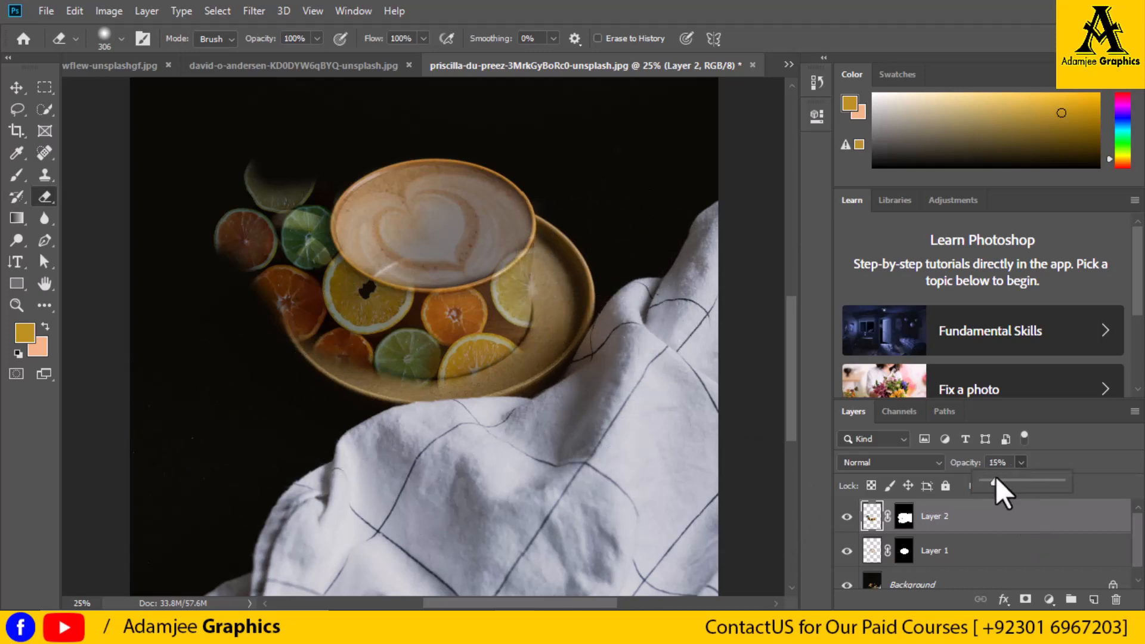
Trim the citrus image to the cup's body and handle with an eraser reduced to 37 px, with the layer's opacity at 60%.
left_click_drag(996, 477, 999, 479)
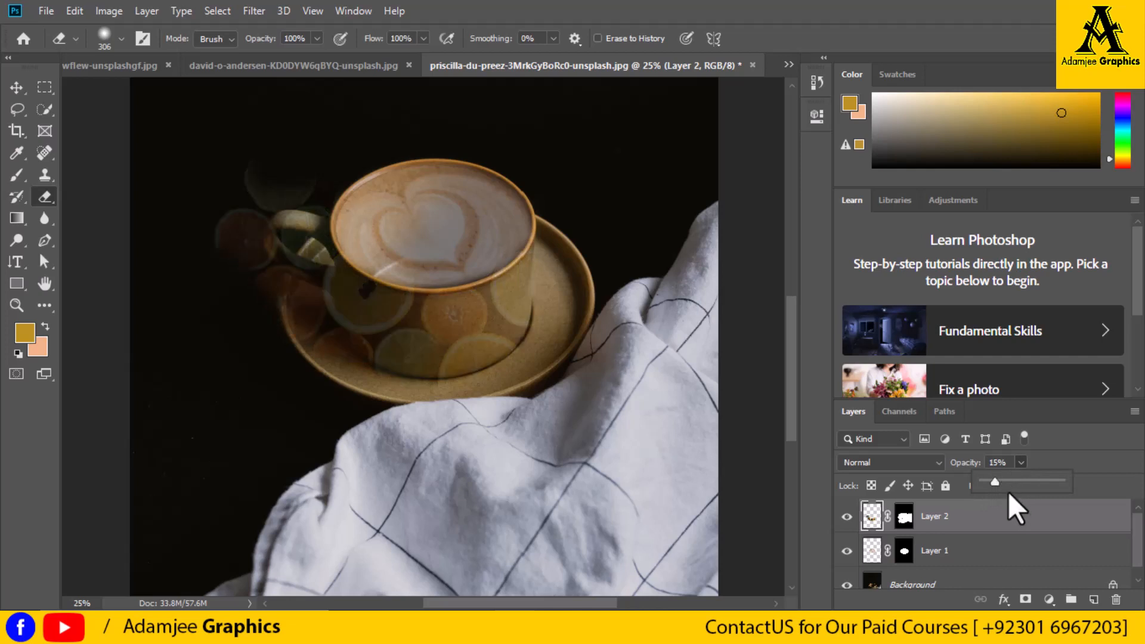
left_click_drag(1003, 481, 1031, 480)
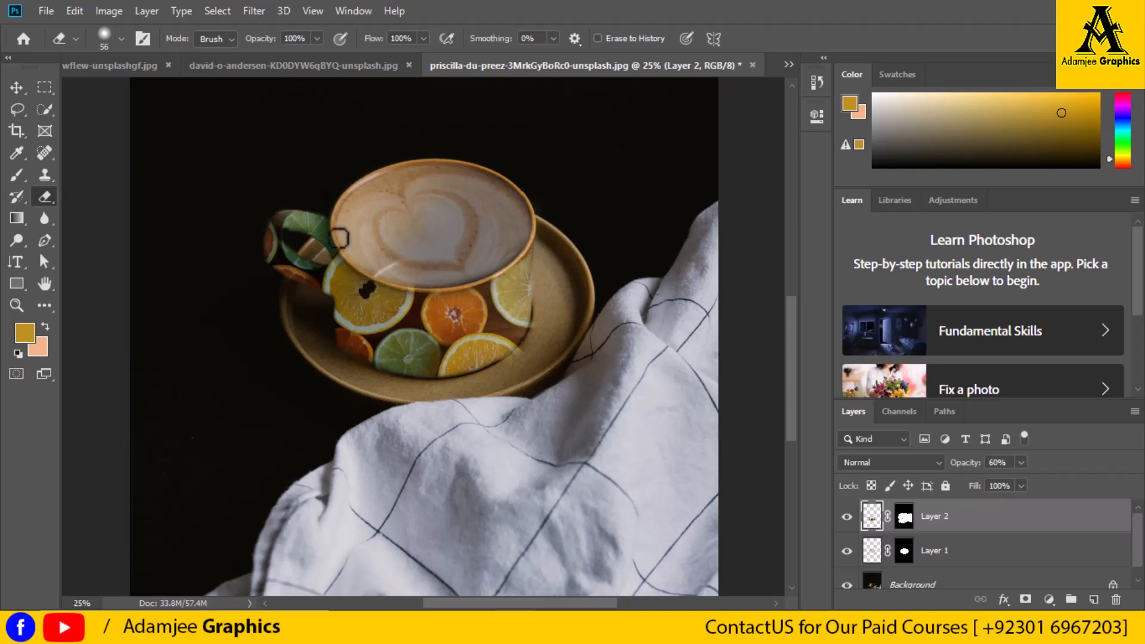
key("bracketleft")
key("bracketleft")
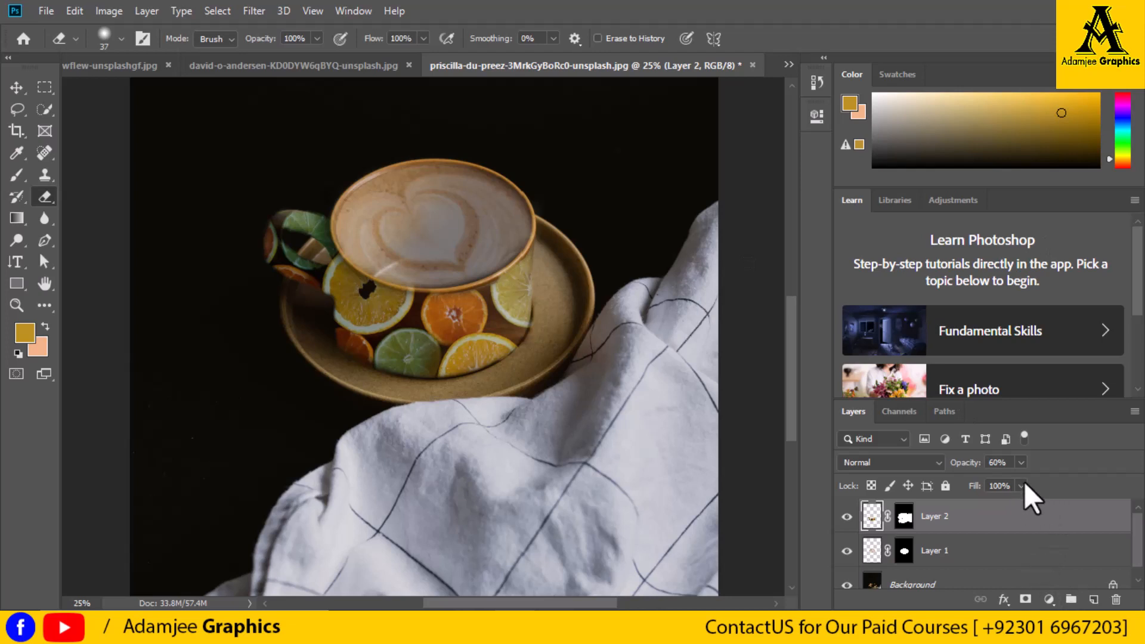
Set the citrus layer's blend mode to Overlay and its opacity to 90%.
left_click(1021, 462)
left_click_drag(1020, 481, 1042, 481)
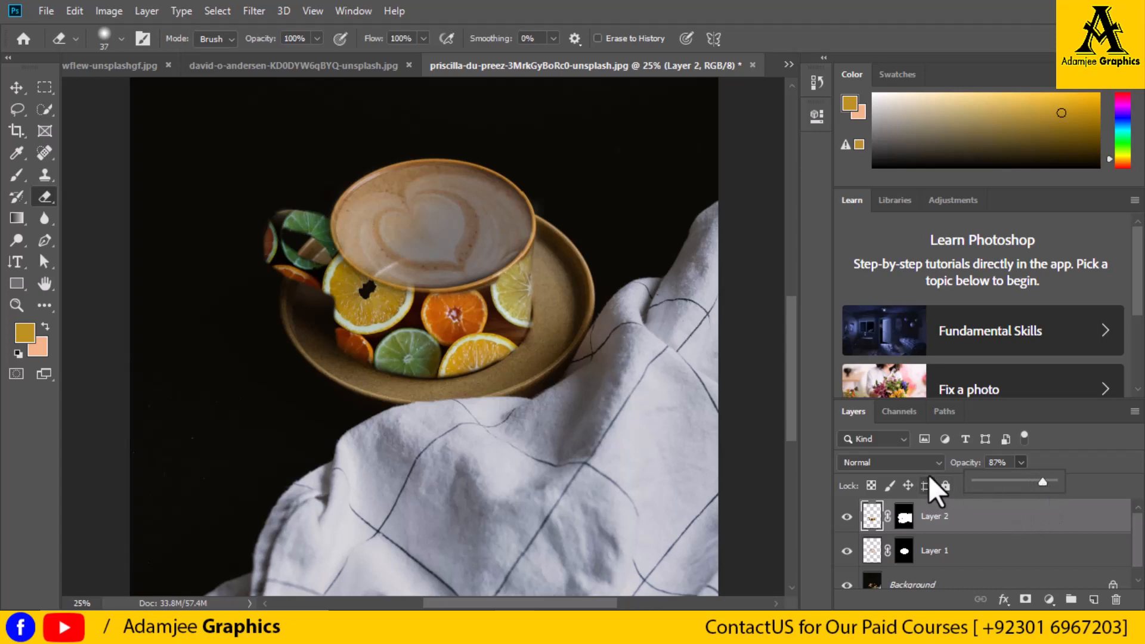
left_click(940, 463)
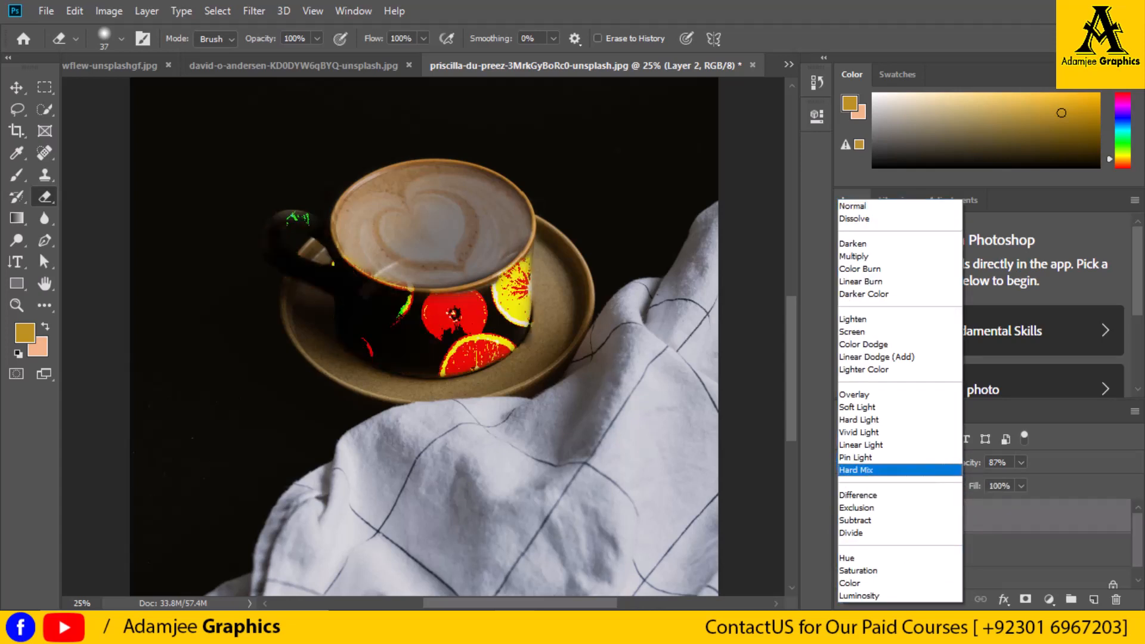
left_click(861, 398)
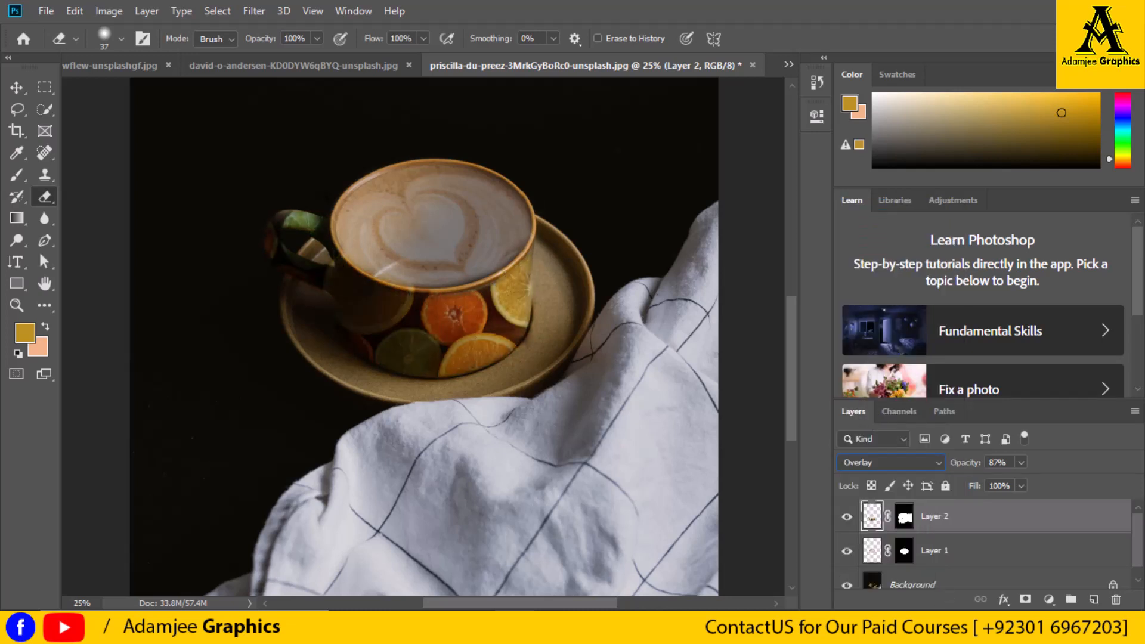
left_click(1020, 463)
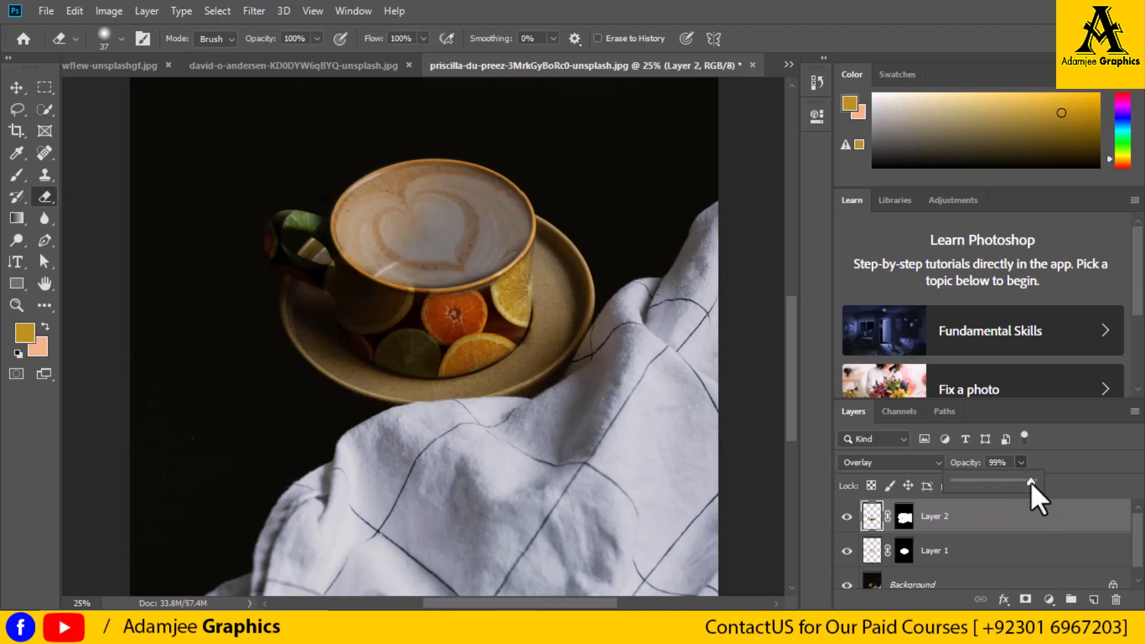
left_click(674, 513)
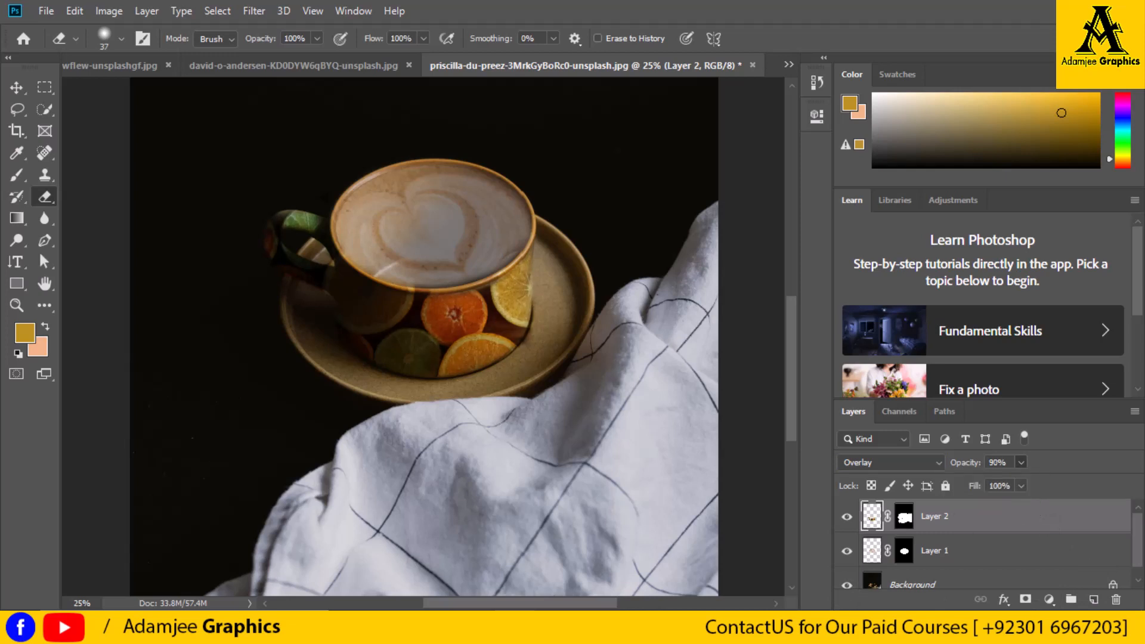